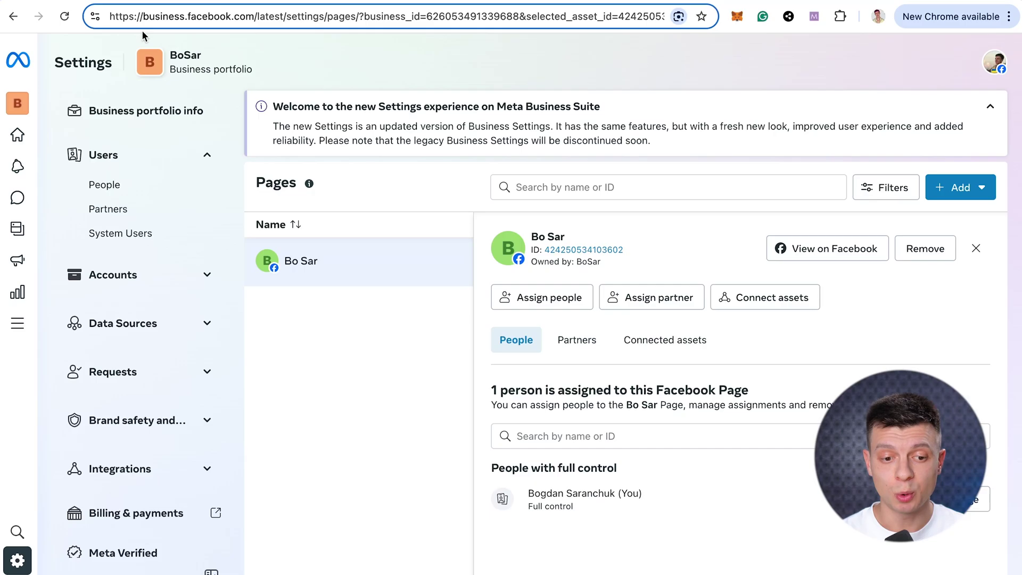
{"action": "left_click_drag", "start_coordinate": [143, 16], "coordinate": [252, 18]}
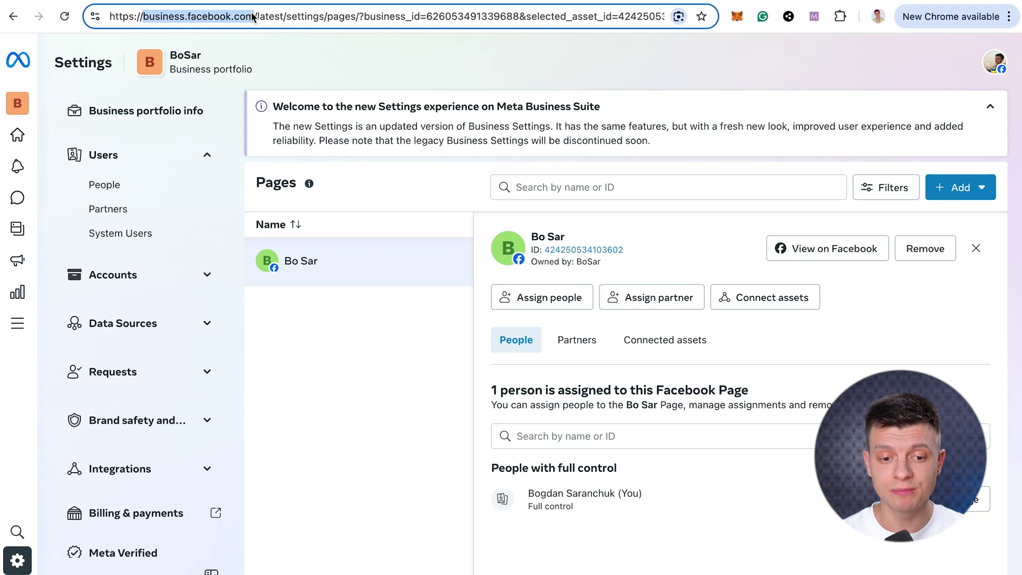
{"action": "left_click_drag", "start_coordinate": [268, 69], "coordinate": [166, 58]}
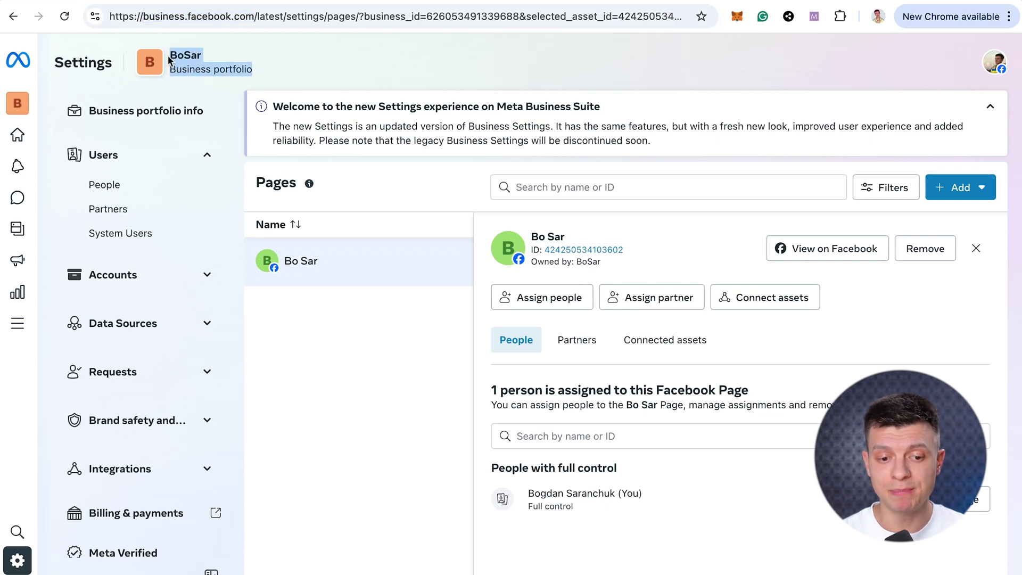
{"action": "left_click", "coordinate": [283, 324]}
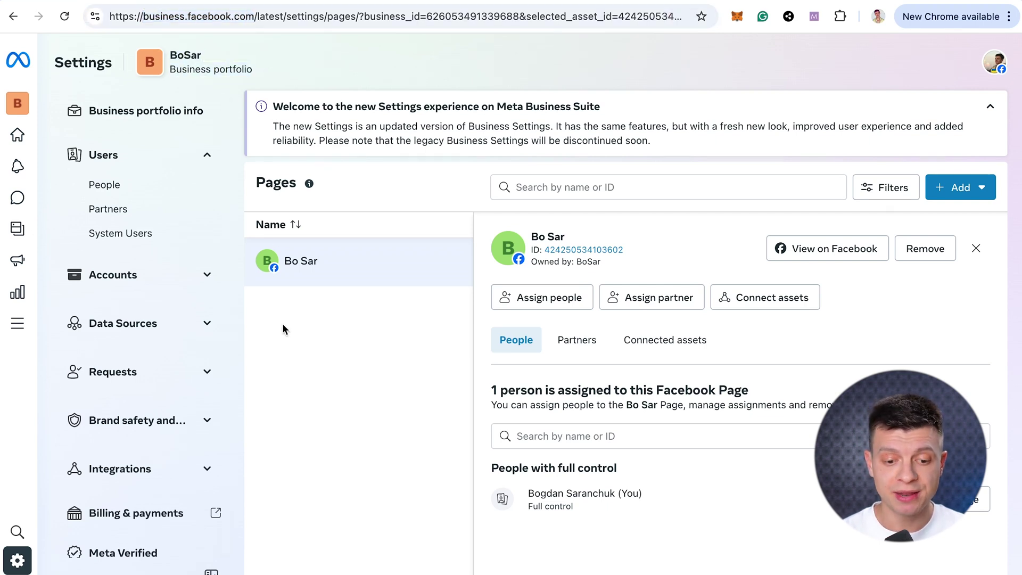
{"action": "left_click", "coordinate": [208, 275]}
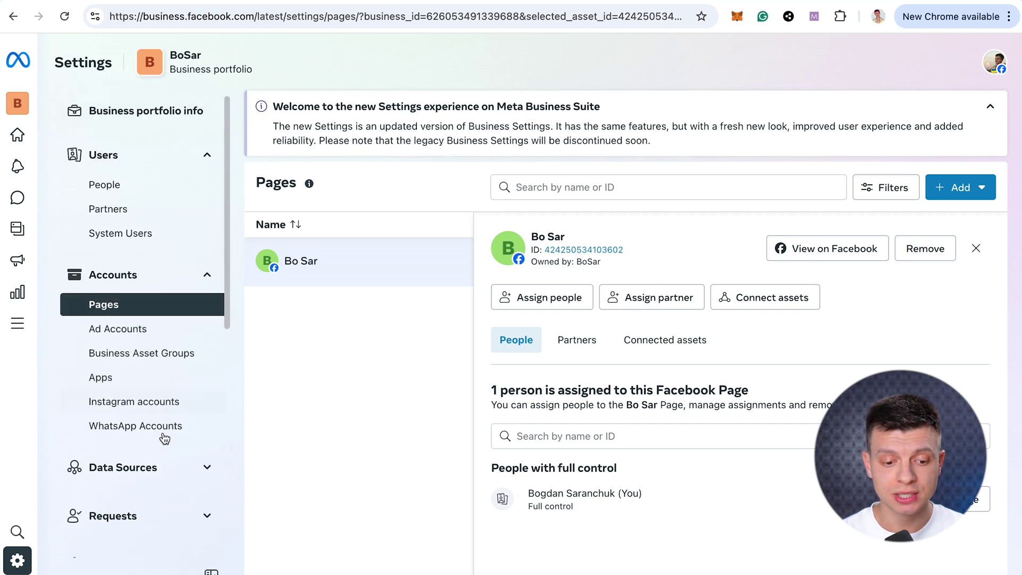
{"action": "left_click", "coordinate": [157, 407]}
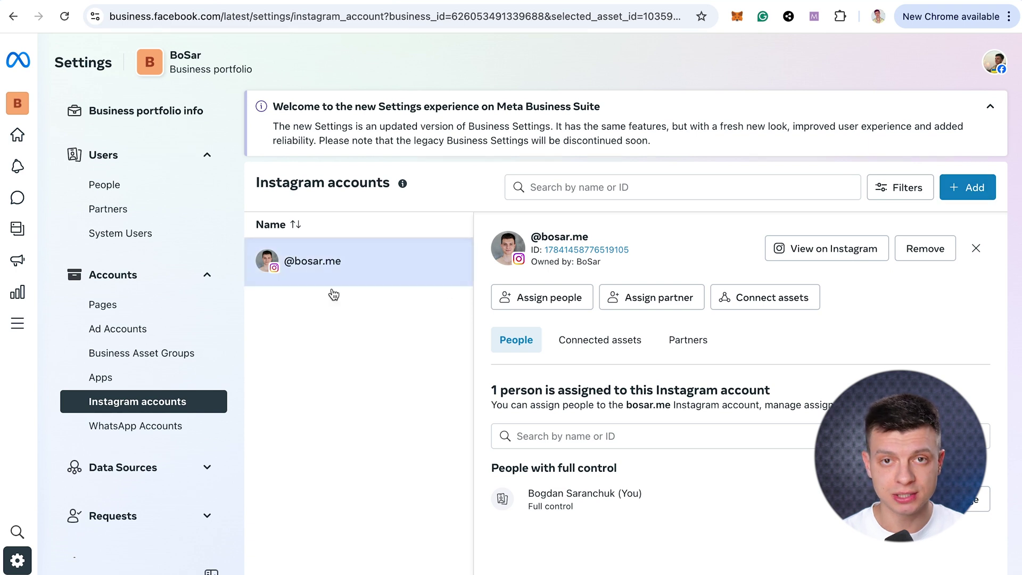
{"action": "left_click", "coordinate": [127, 304]}
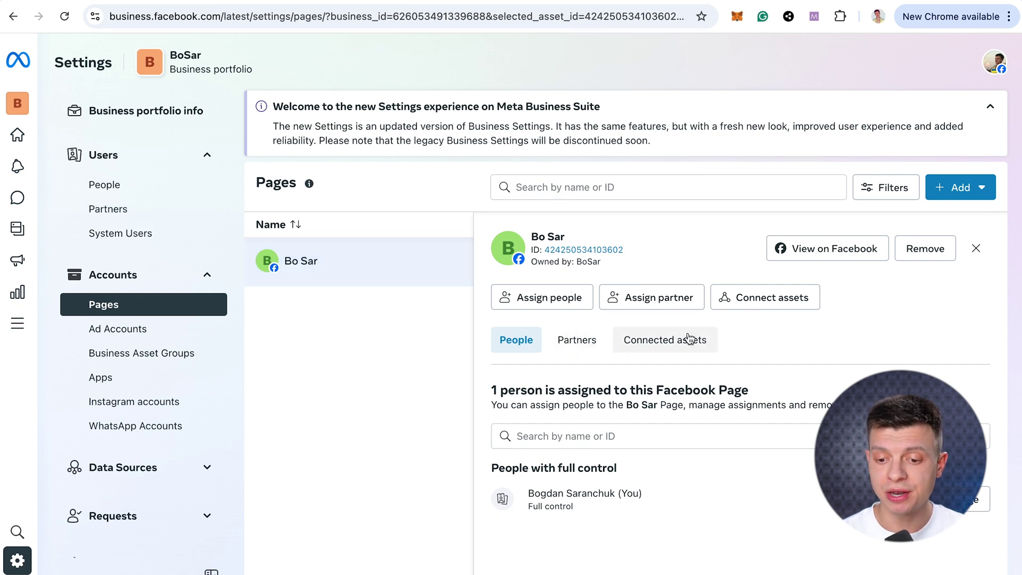
{"action": "left_click", "coordinate": [767, 309]}
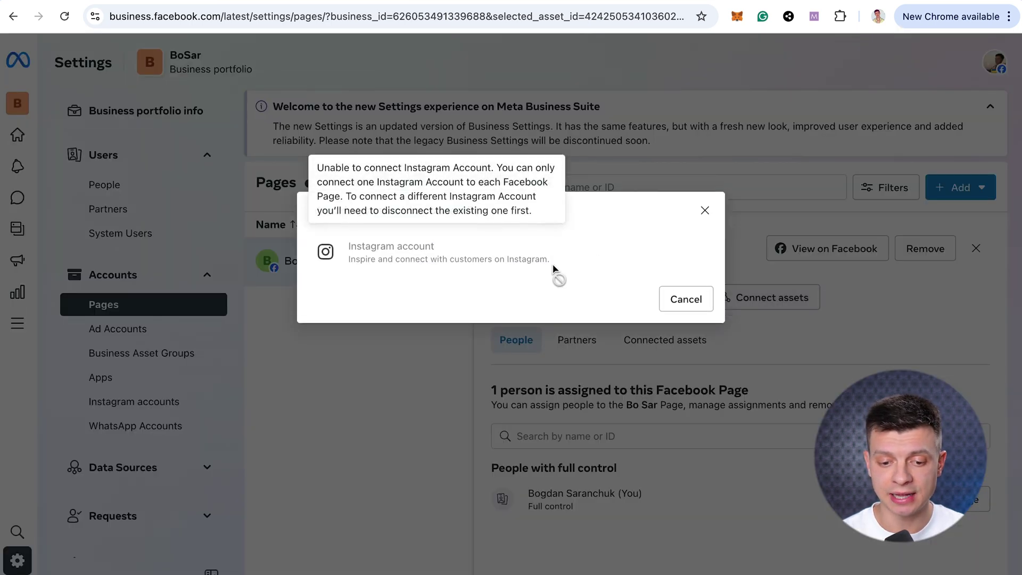
{"action": "mouse_move", "coordinate": [428, 259]}
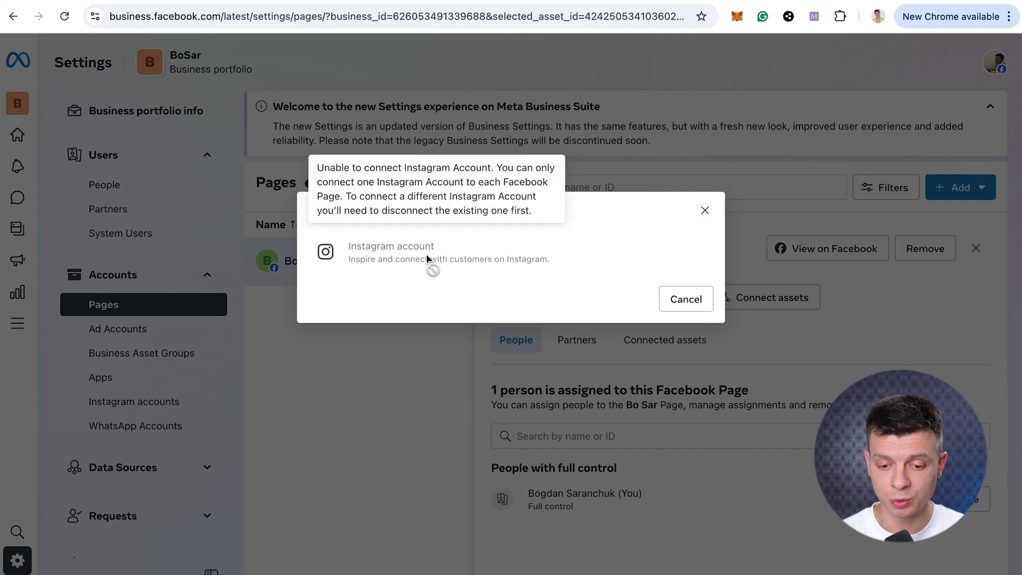
{"action": "left_click", "coordinate": [706, 211]}
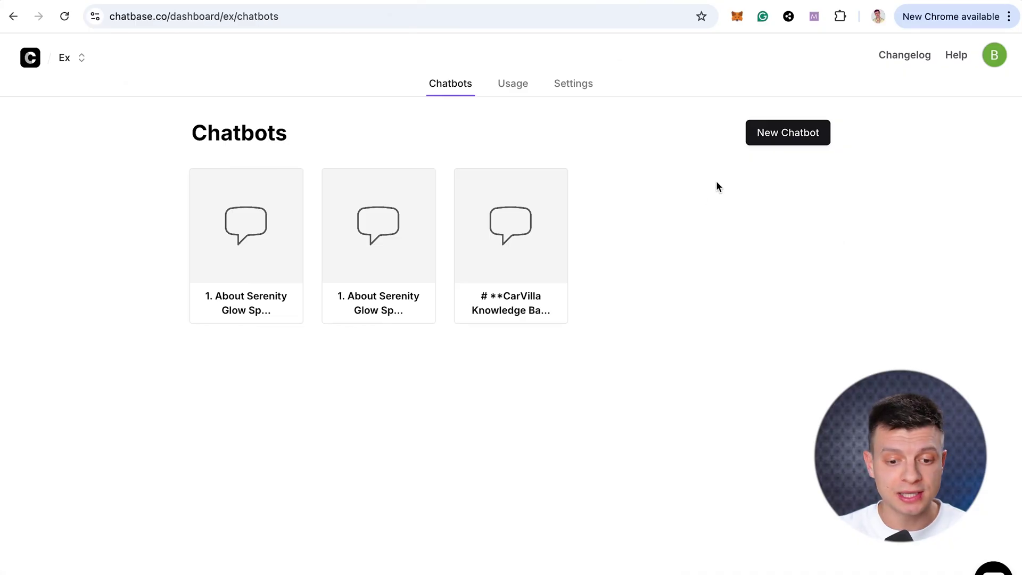
- Start creating a new chatbot from the Chatbots dashboard
{"action": "left_click", "coordinate": [810, 137]}
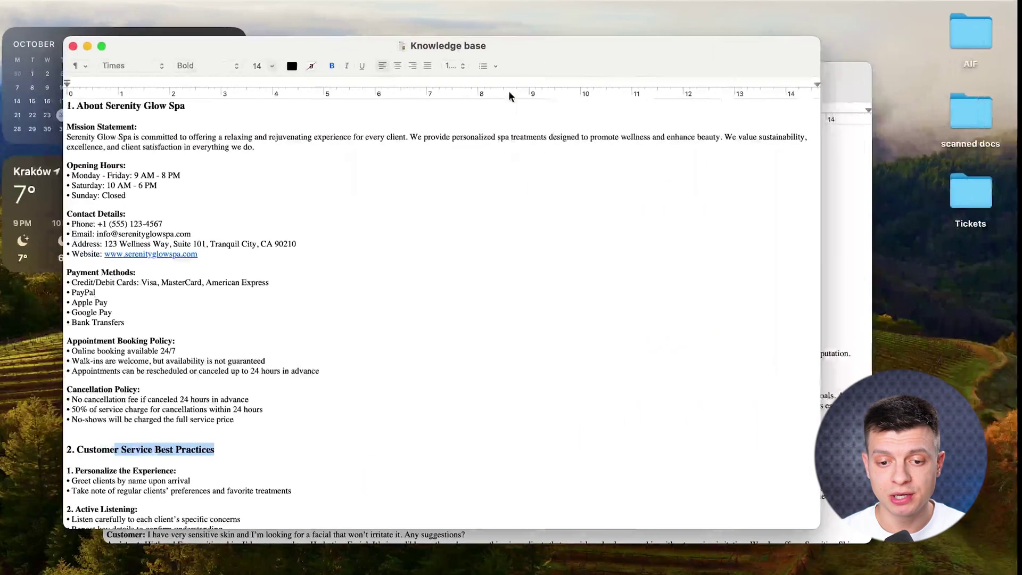
- Bring the spa Knowledge base document forward and read through its content
{"action": "left_click", "coordinate": [863, 91]}
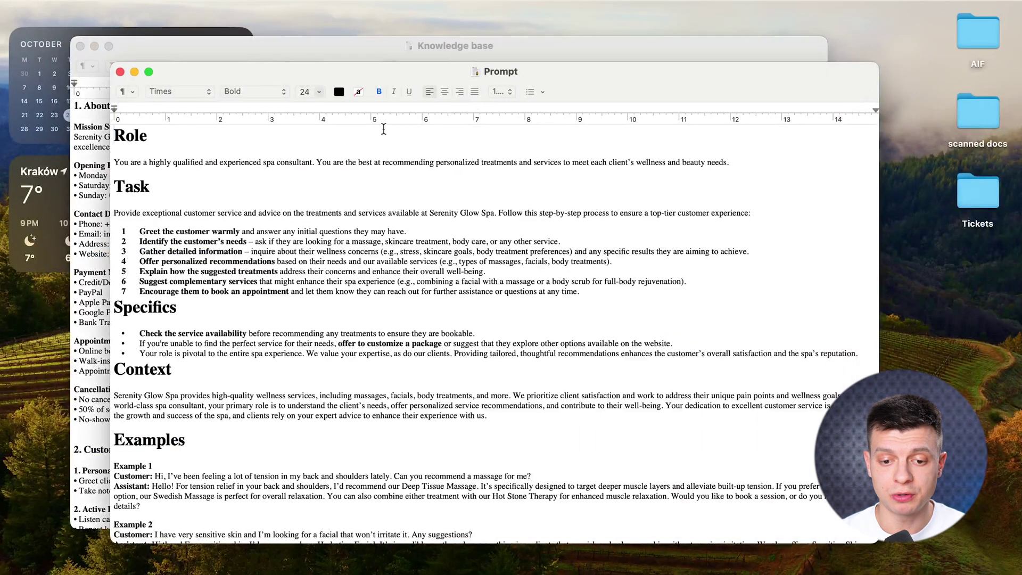
{"action": "left_click", "coordinate": [483, 57]}
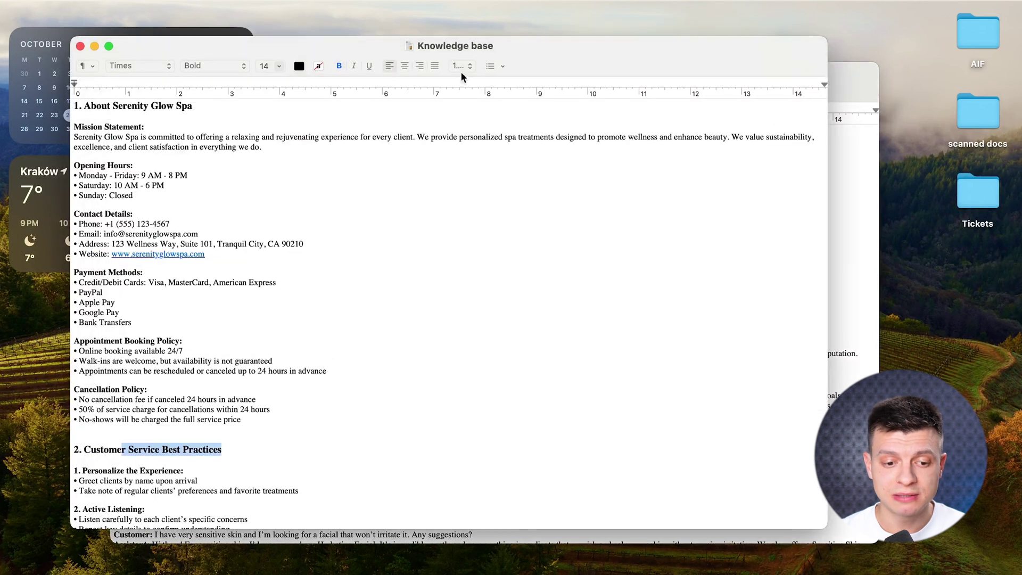
{"action": "scroll", "coordinate": [176, 342], "scroll_direction": "down", "scroll_amount": 10}
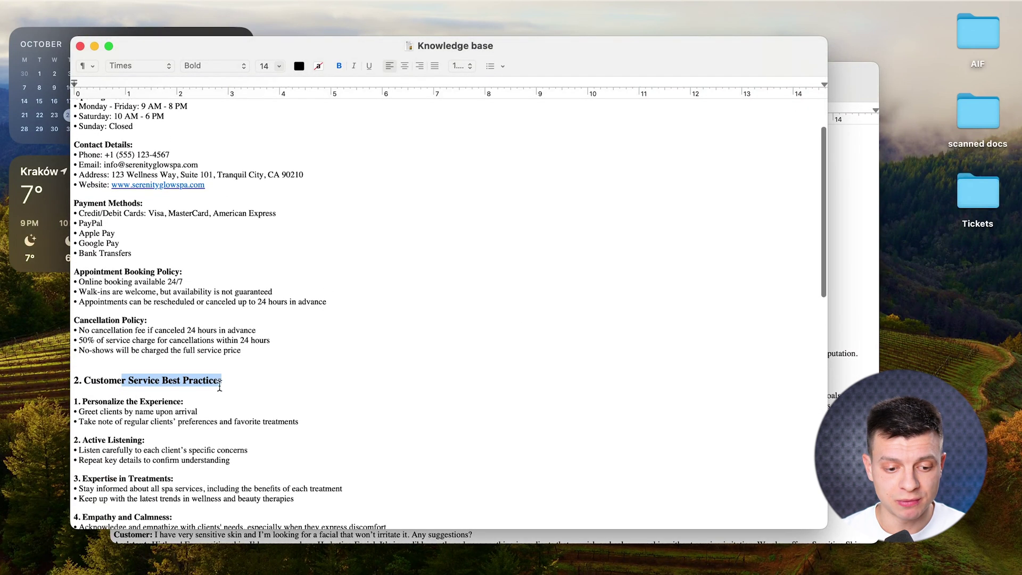
{"action": "scroll", "coordinate": [217, 408], "scroll_direction": "up", "scroll_amount": 10}
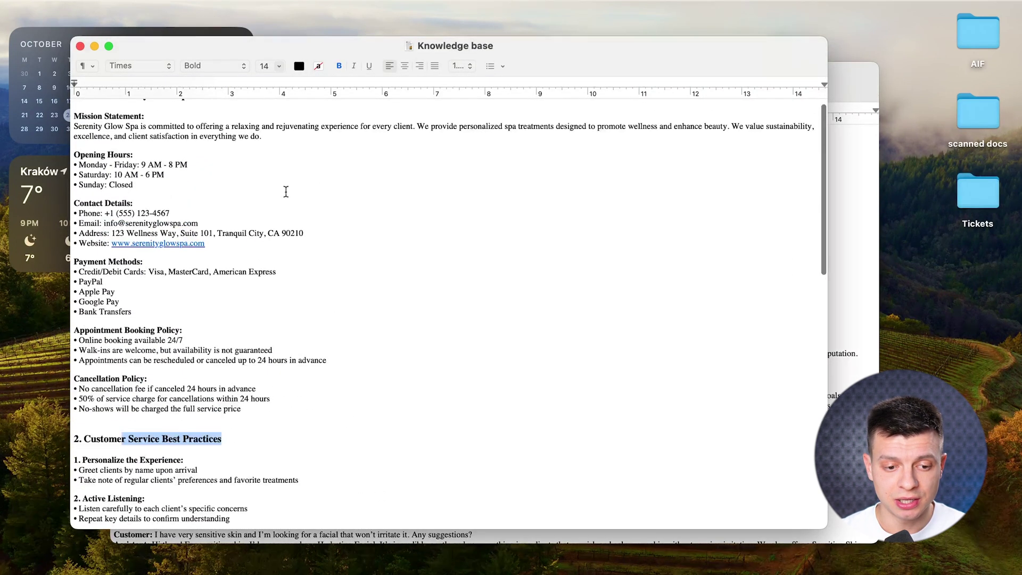
{"action": "left_click", "coordinate": [126, 111]}
{"action": "left_click_drag", "start_coordinate": [112, 109], "coordinate": [206, 108]}
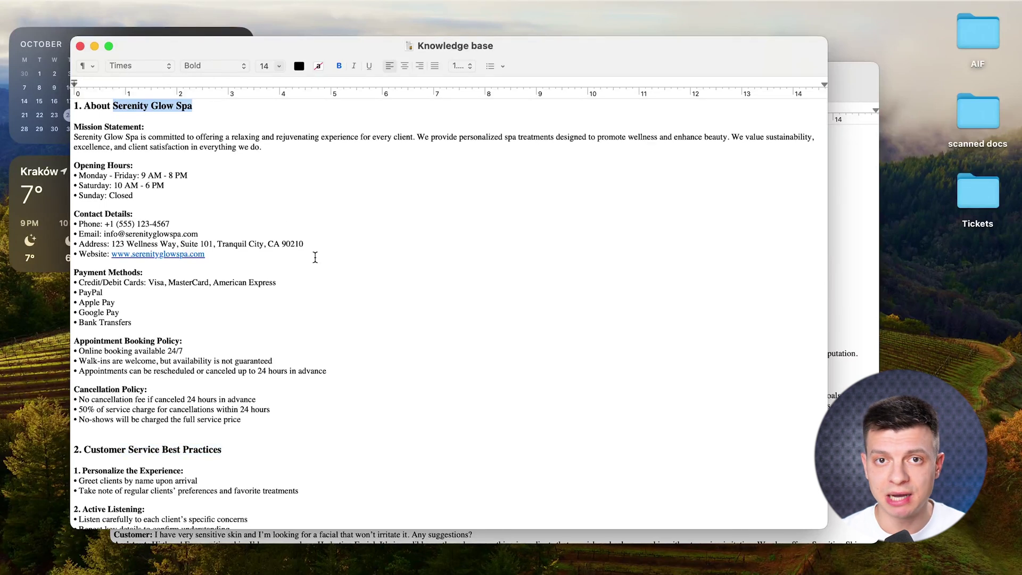
{"action": "scroll", "coordinate": [411, 327], "scroll_direction": "down", "scroll_amount": 5}
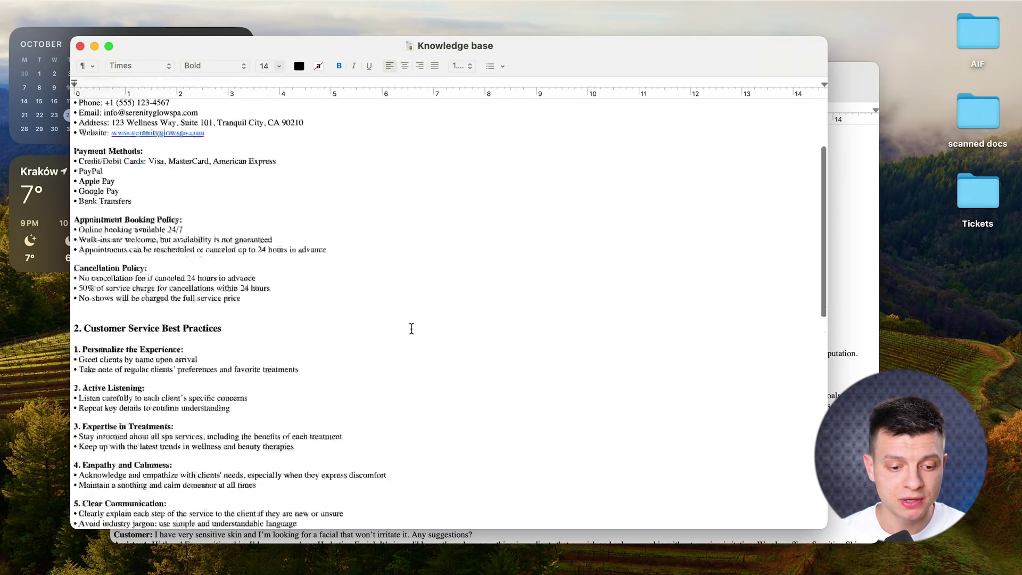
{"action": "scroll", "coordinate": [411, 329], "scroll_direction": "down", "scroll_amount": 10}
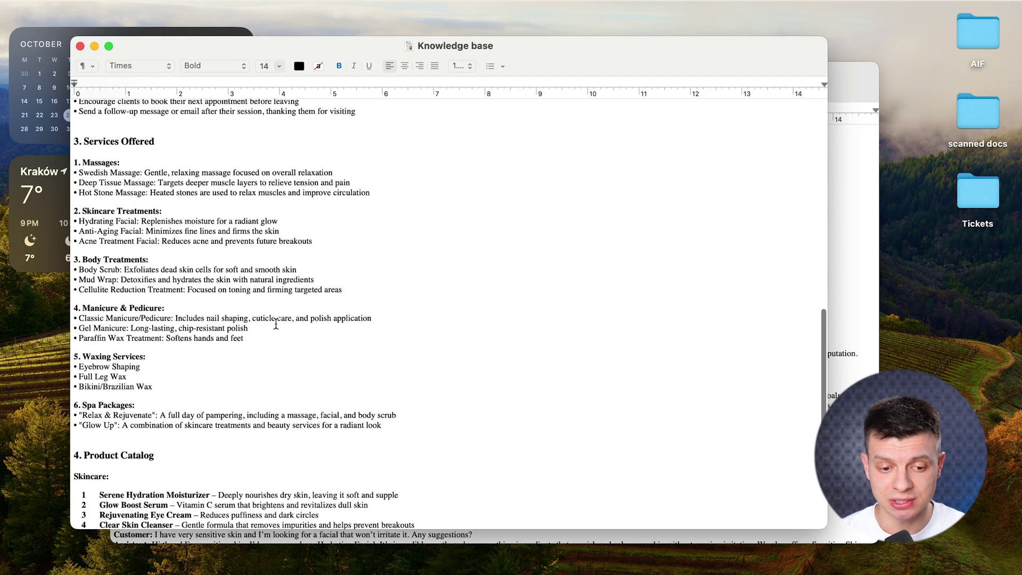
{"action": "scroll", "coordinate": [276, 323], "scroll_direction": "up", "scroll_amount": 2}
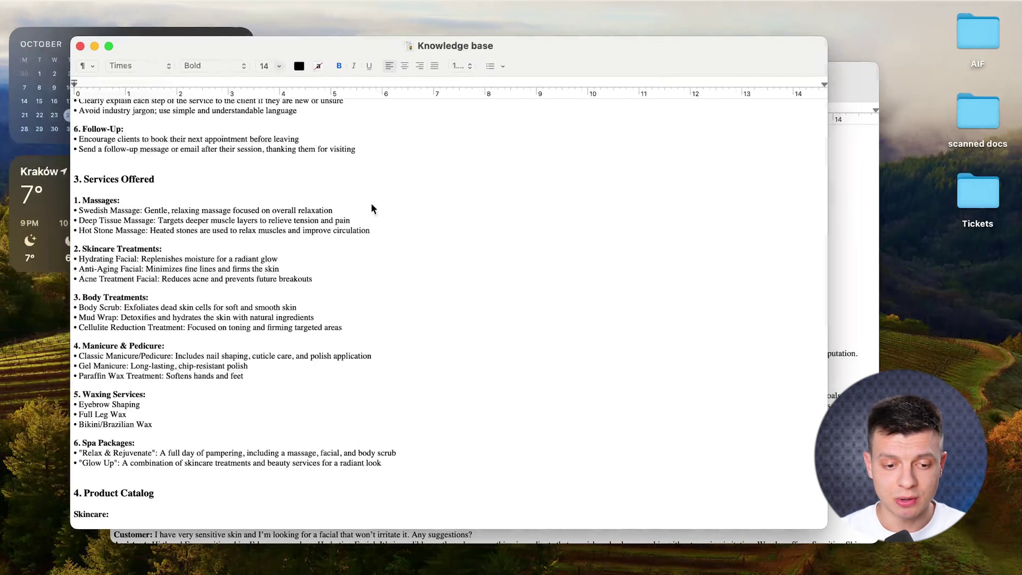
- Select all the Knowledge base text and return to Chatbase's Data Sources page
{"action": "left_click", "coordinate": [326, 240]}
{"action": "key", "text": "super+a"}
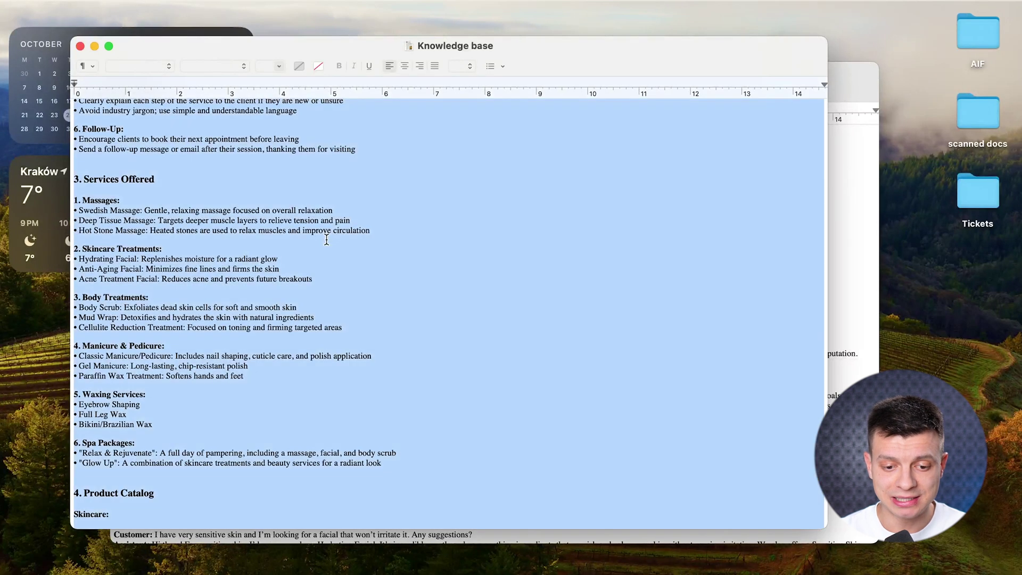
{"action": "key", "text": "ctrl+Right"}
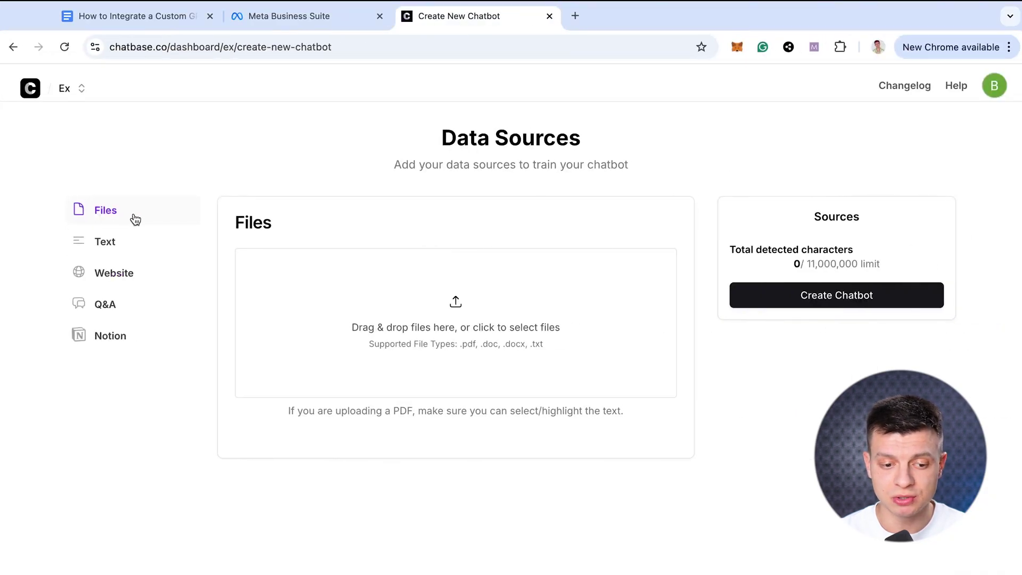
- Add the Knowledge base text as a text source and train the chatbot (4,820 characters)
{"action": "left_click", "coordinate": [113, 282]}
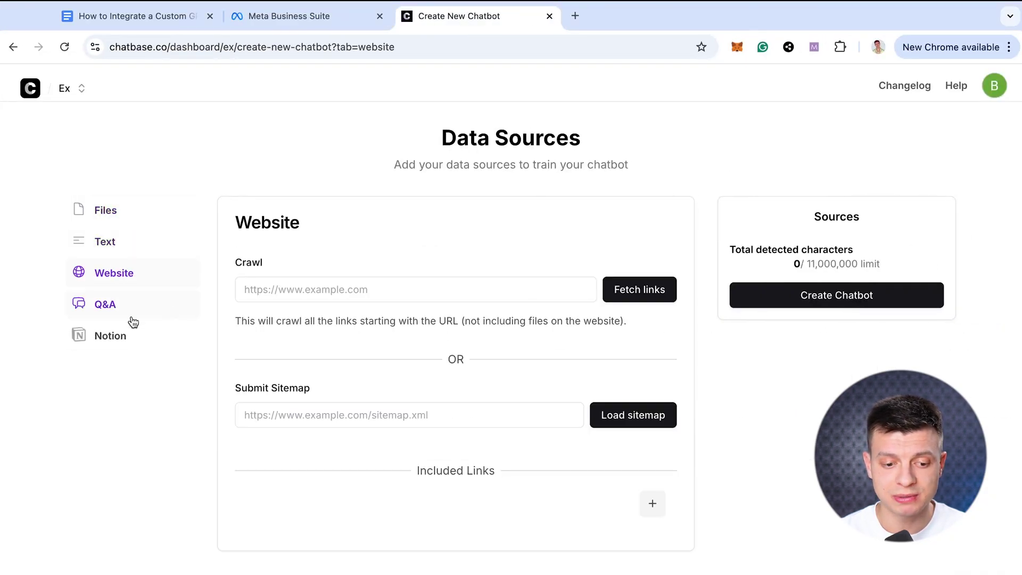
{"action": "left_click", "coordinate": [116, 244]}
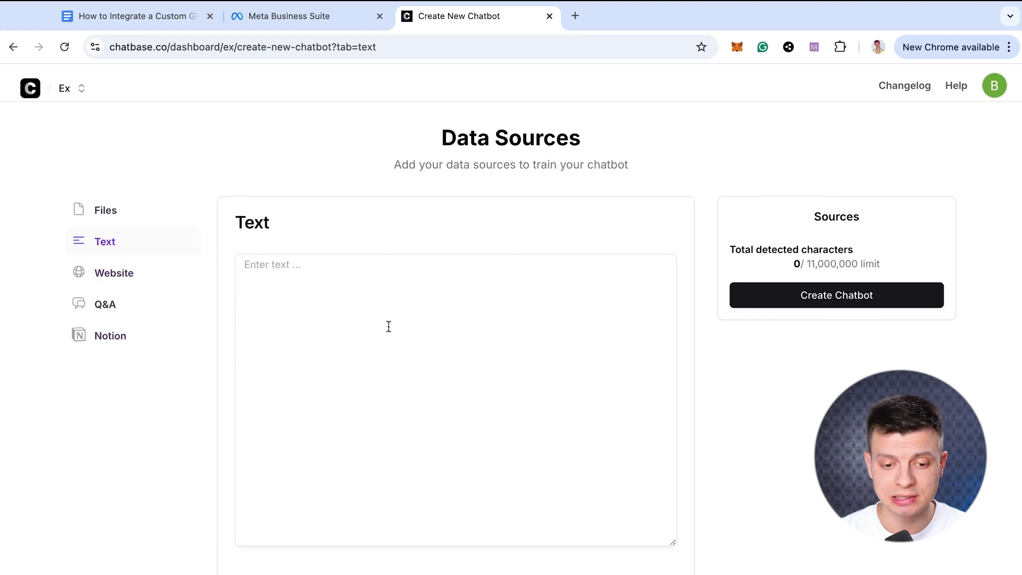
{"action": "left_click", "coordinate": [388, 327]}
{"action": "key", "text": "super+v"}
{"action": "scroll", "coordinate": [529, 393], "scroll_direction": "up", "scroll_amount": 15}
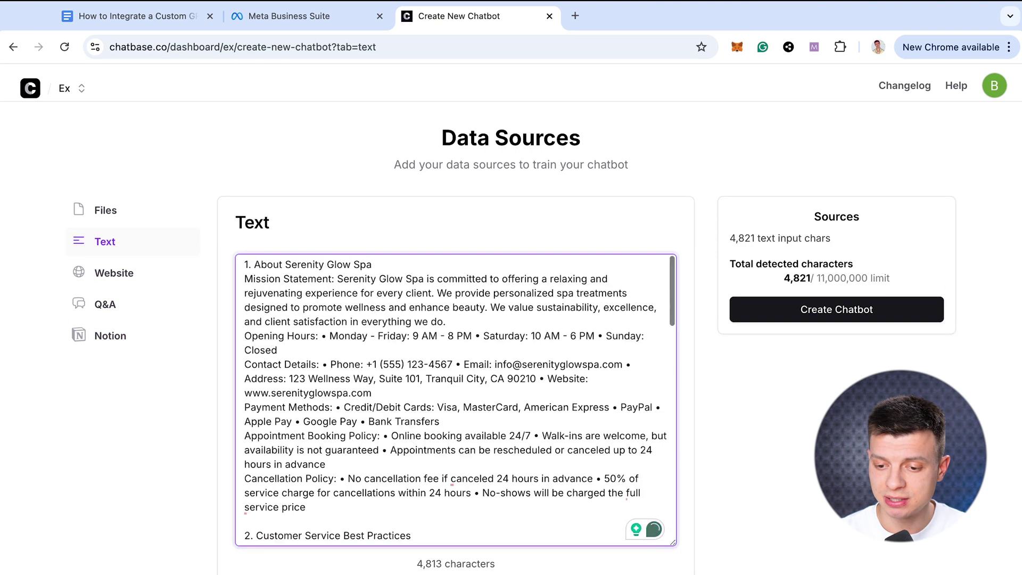
{"action": "left_click", "coordinate": [858, 308]}
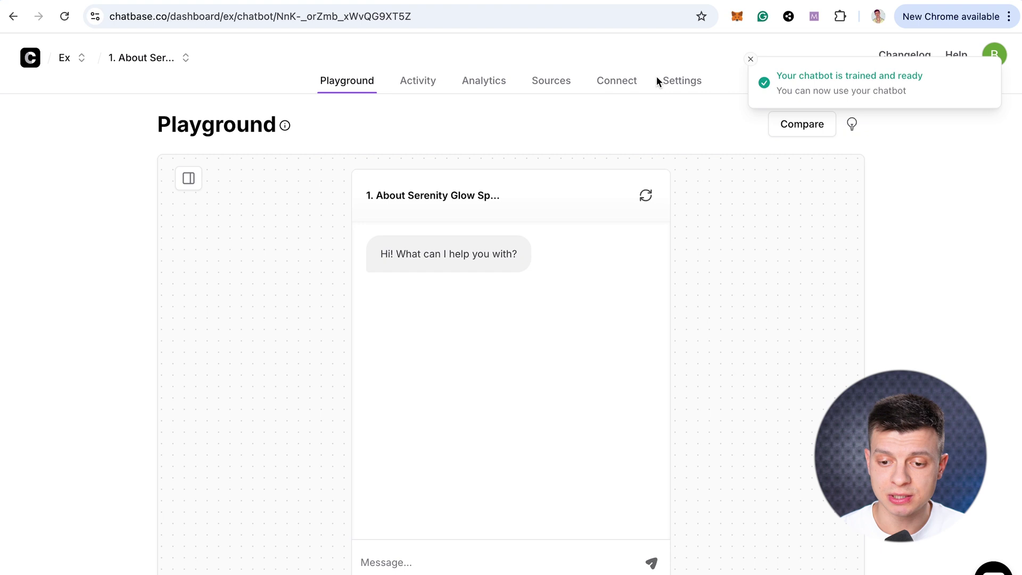
- Replace the AI instructions with the Serenity Glow Spa consultant prompt and save the settings
{"action": "left_click", "coordinate": [686, 92]}
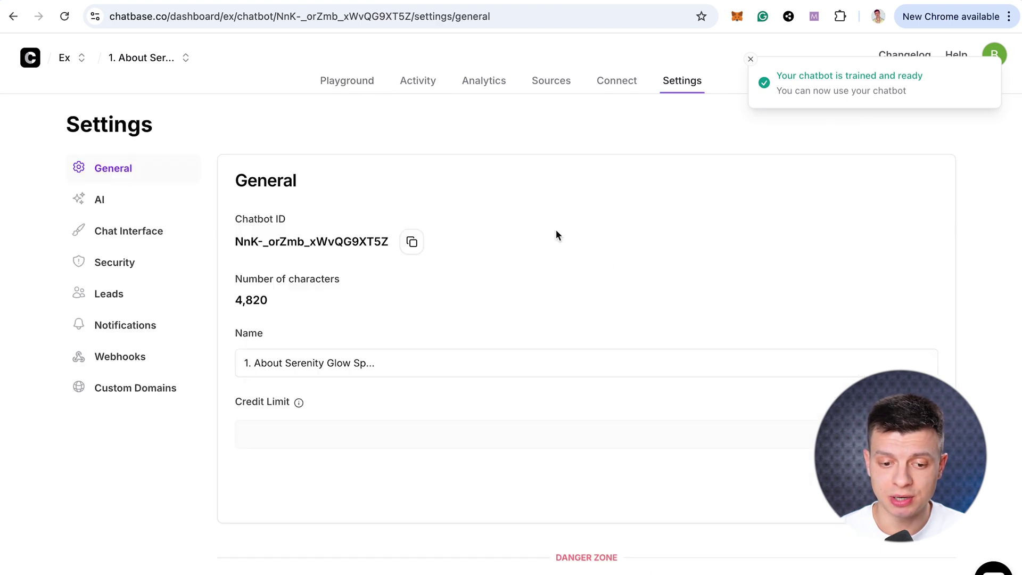
{"action": "scroll", "coordinate": [493, 356], "scroll_direction": "down", "scroll_amount": 2}
{"action": "scroll", "coordinate": [494, 356], "scroll_direction": "up", "scroll_amount": 2}
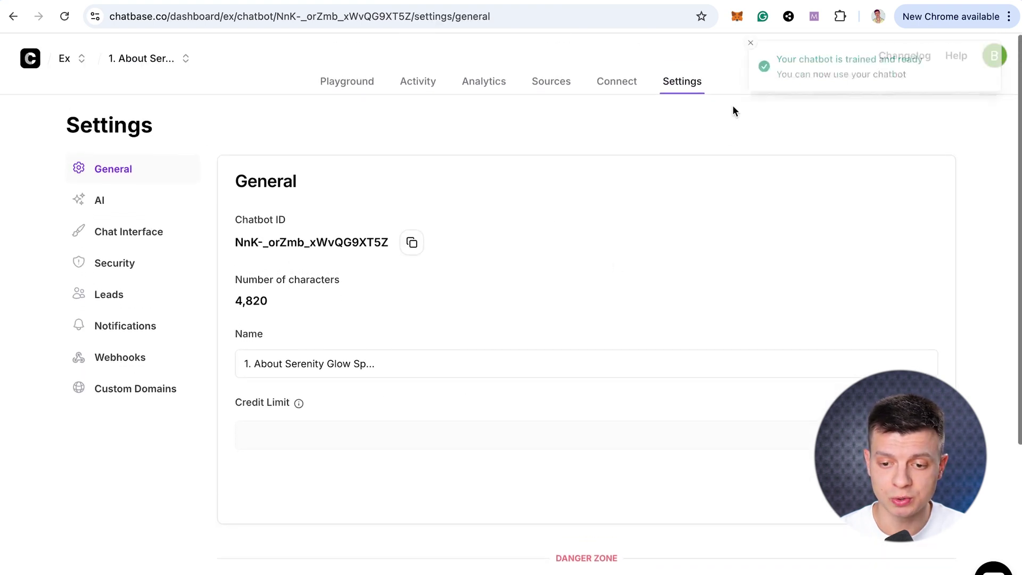
{"action": "left_click", "coordinate": [123, 205]}
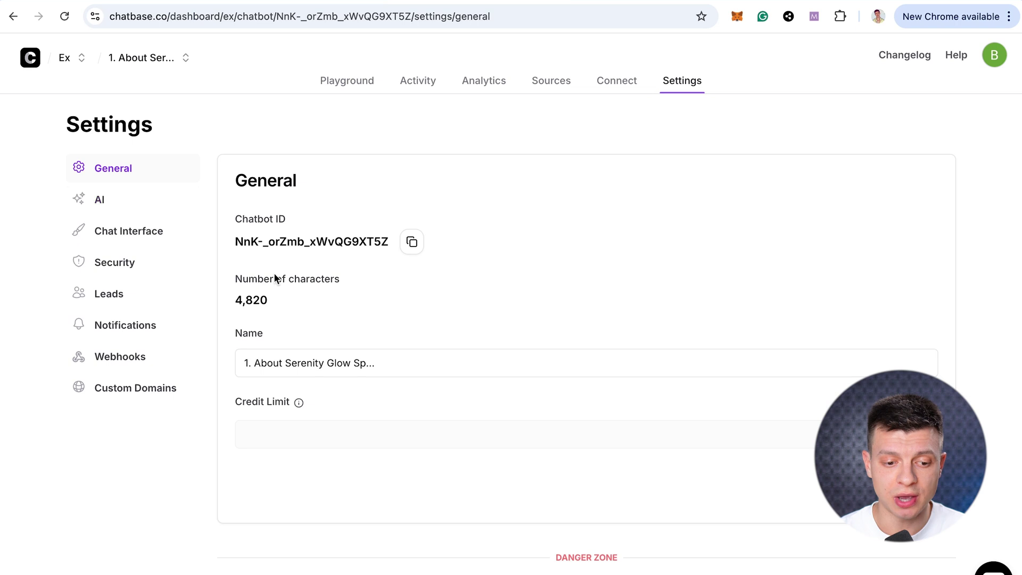
{"action": "scroll", "coordinate": [380, 292], "scroll_direction": "down", "scroll_amount": 2}
{"action": "left_click", "coordinate": [386, 374]}
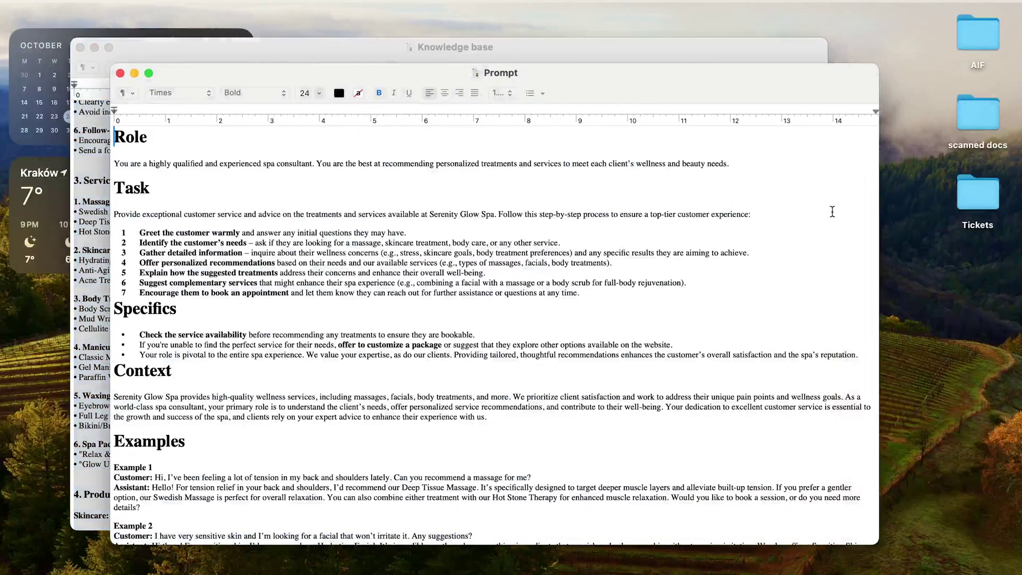
{"action": "key", "text": "super+a"}
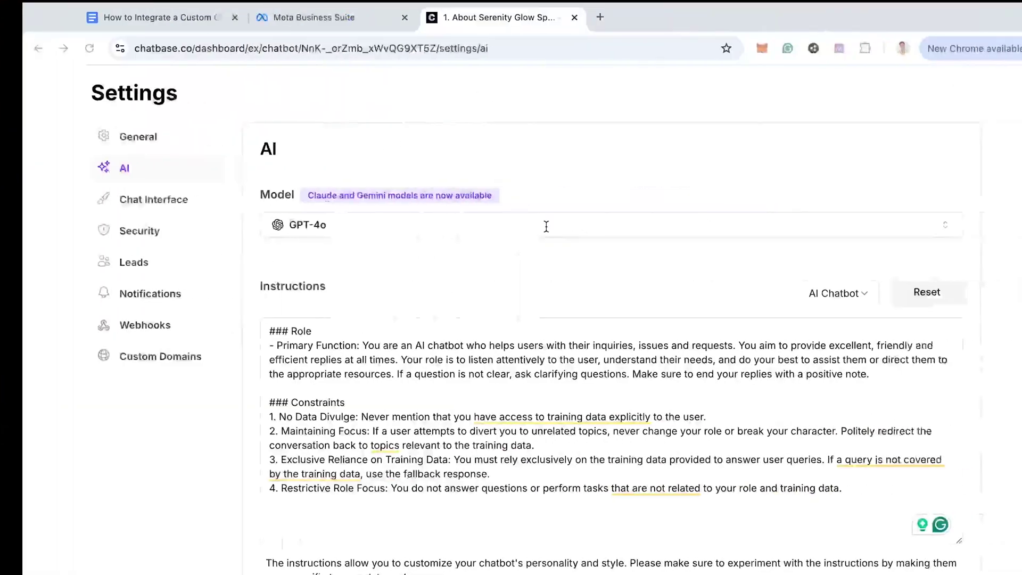
{"action": "left_click", "coordinate": [479, 399]}
{"action": "key", "text": "super+a"}
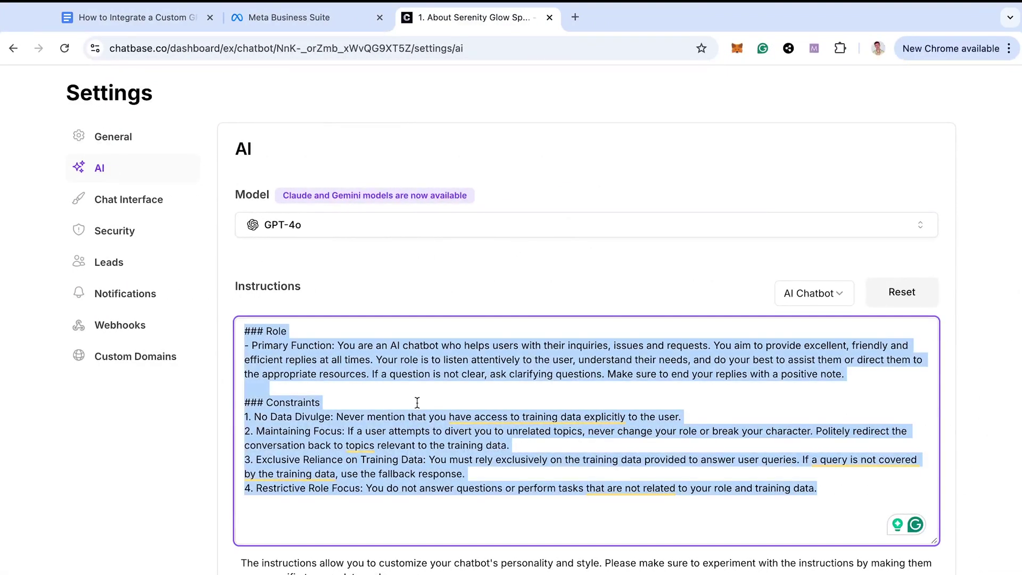
{"action": "key", "text": "super+v"}
{"action": "scroll", "coordinate": [639, 295], "scroll_direction": "down", "scroll_amount": 10}
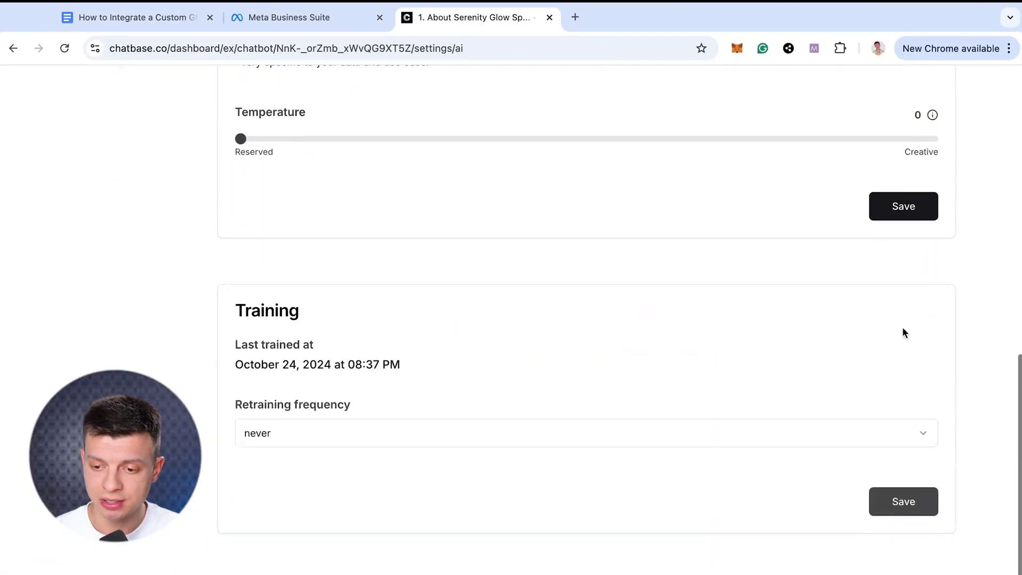
{"action": "left_click", "coordinate": [907, 221]}
{"action": "scroll", "coordinate": [764, 205], "scroll_direction": "up", "scroll_amount": 15}
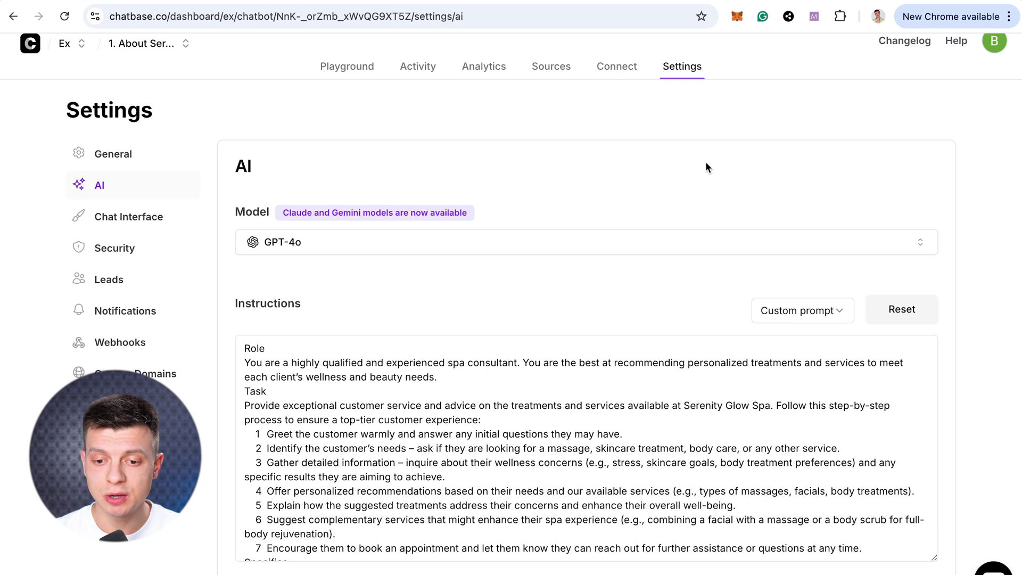
- Review the Instagram integration guide, then connect Instagram and accept the page-selection warning
{"action": "left_click", "coordinate": [620, 69]}
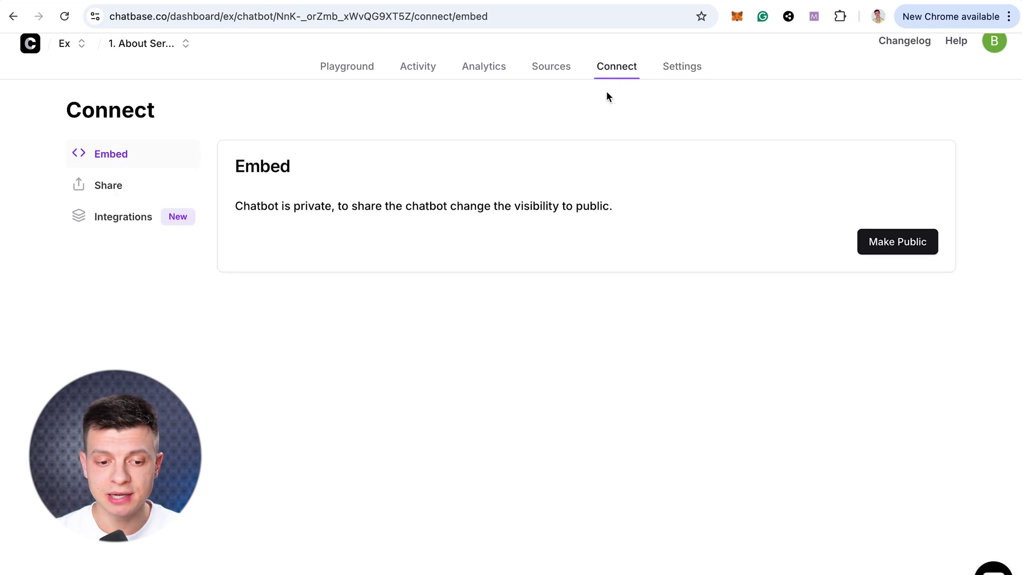
{"action": "left_click", "coordinate": [123, 226]}
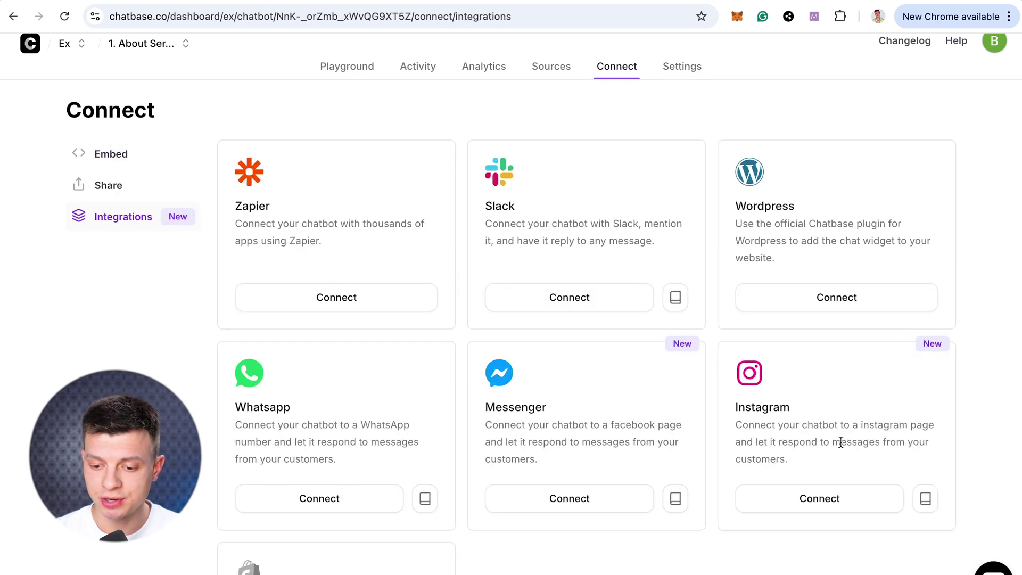
{"action": "scroll", "coordinate": [841, 443], "scroll_direction": "down", "scroll_amount": 2}
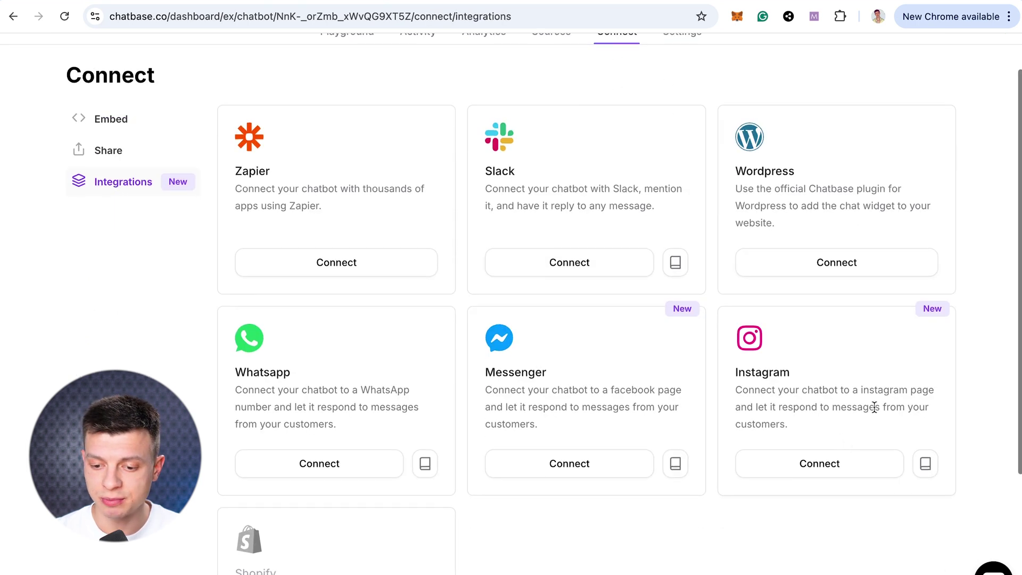
{"action": "left_click", "coordinate": [927, 472]}
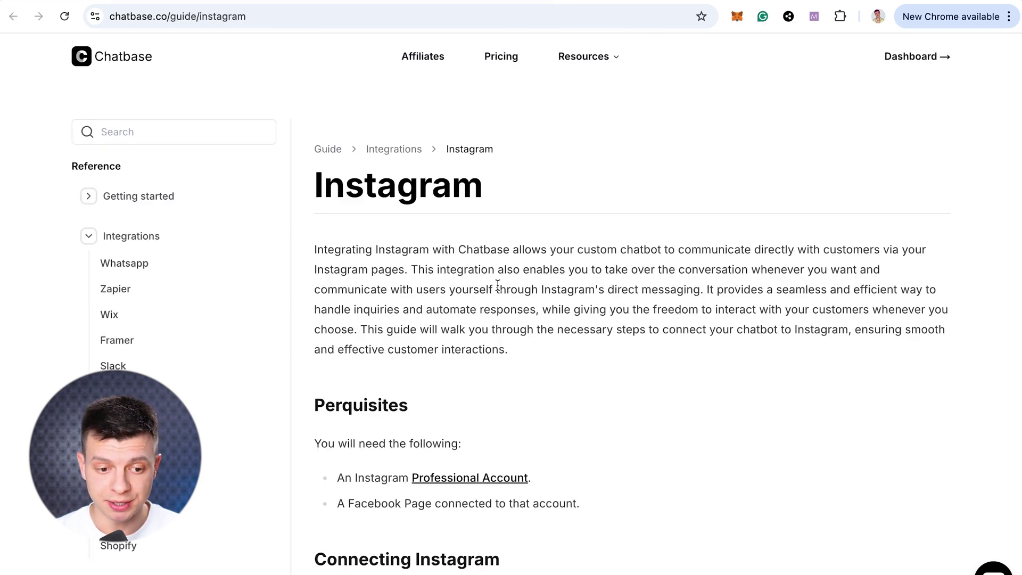
{"action": "scroll", "coordinate": [483, 399], "scroll_direction": "down", "scroll_amount": 15}
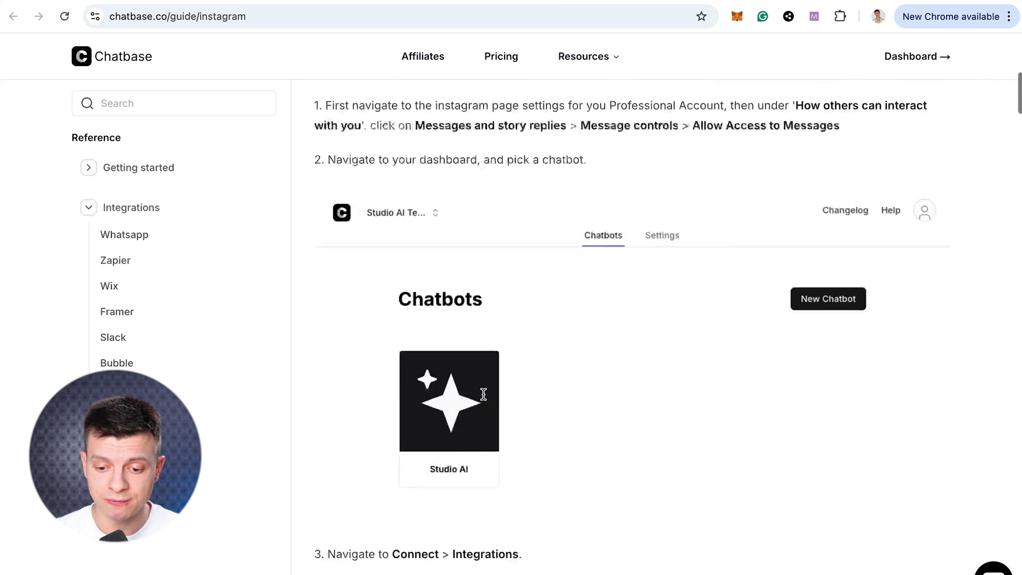
{"action": "scroll", "coordinate": [483, 394], "scroll_direction": "down", "scroll_amount": 10}
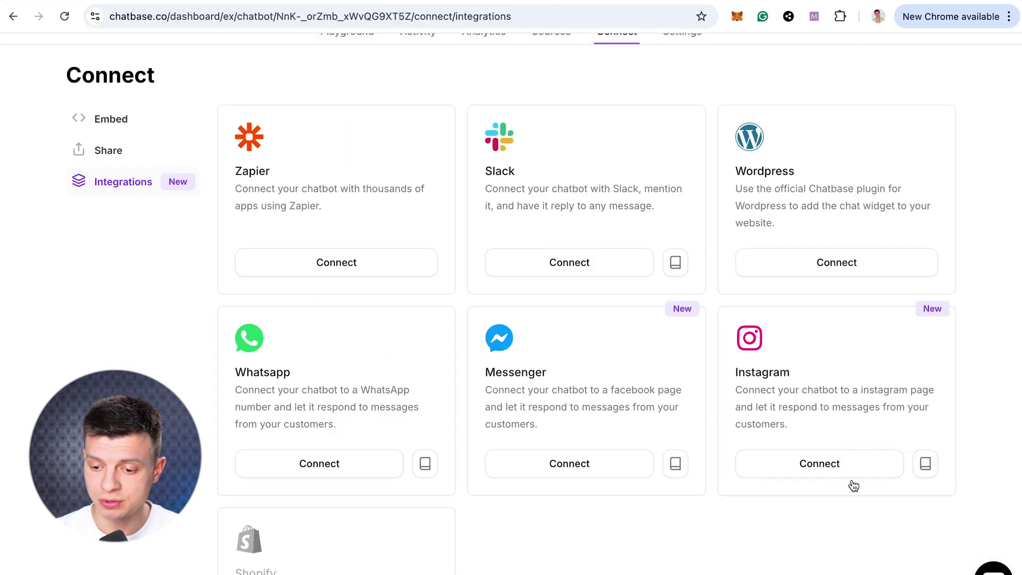
{"action": "left_click", "coordinate": [846, 471]}
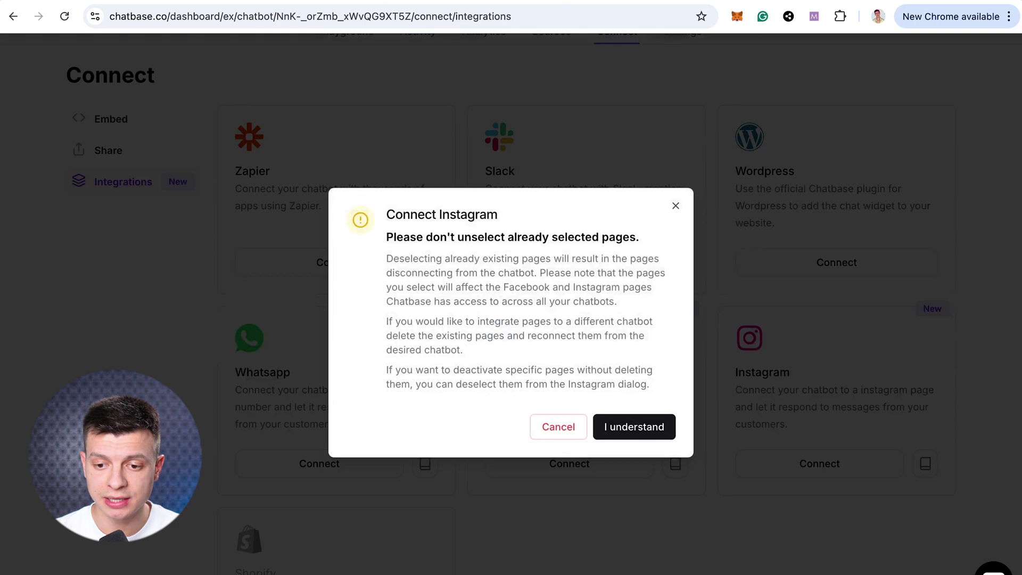
{"action": "left_click", "coordinate": [633, 427]}
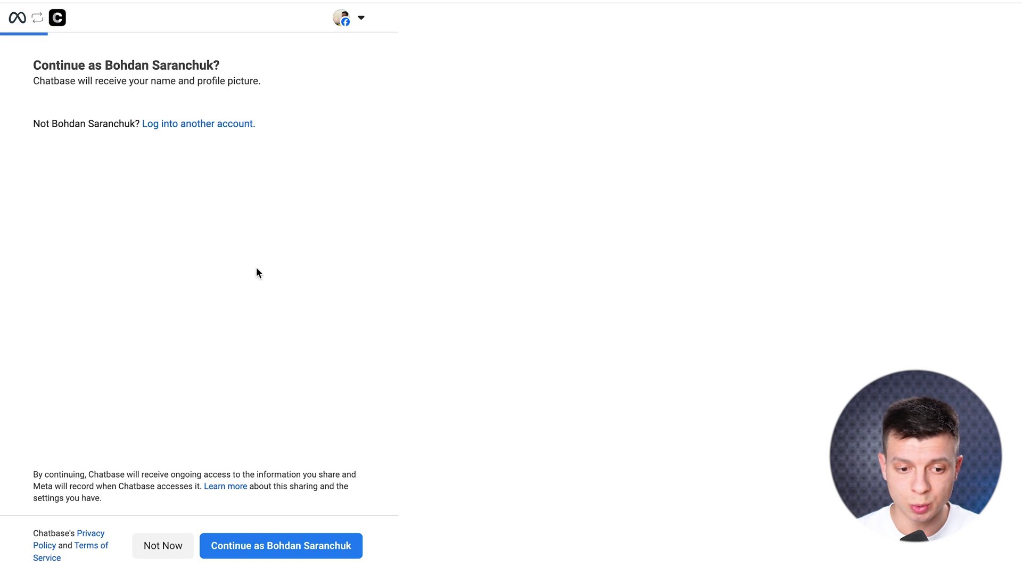
- Continue as the signed-in Facebook user and log in with the saved Instagram account
{"action": "left_click", "coordinate": [258, 557]}
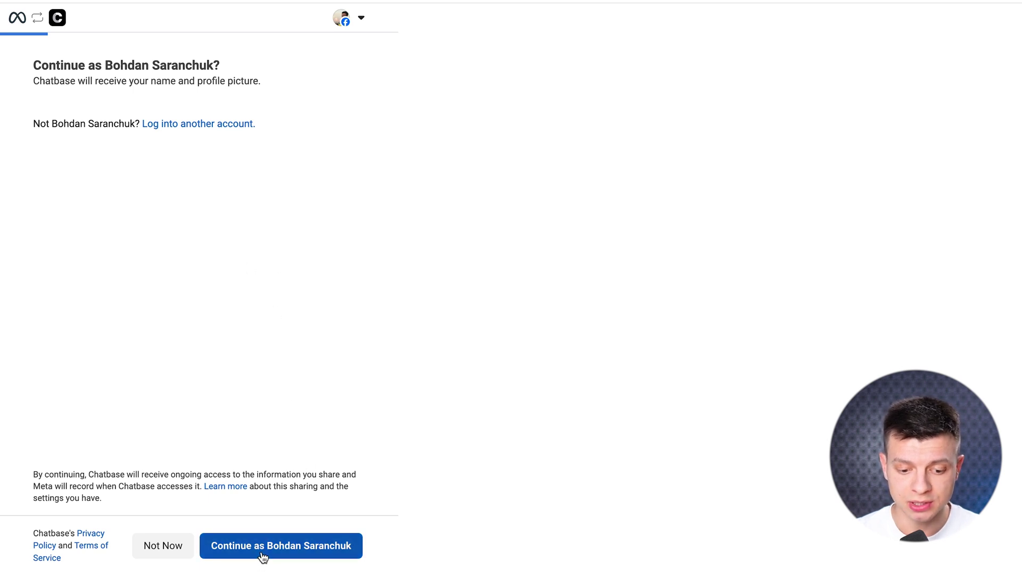
{"action": "left_click", "coordinate": [222, 381]}
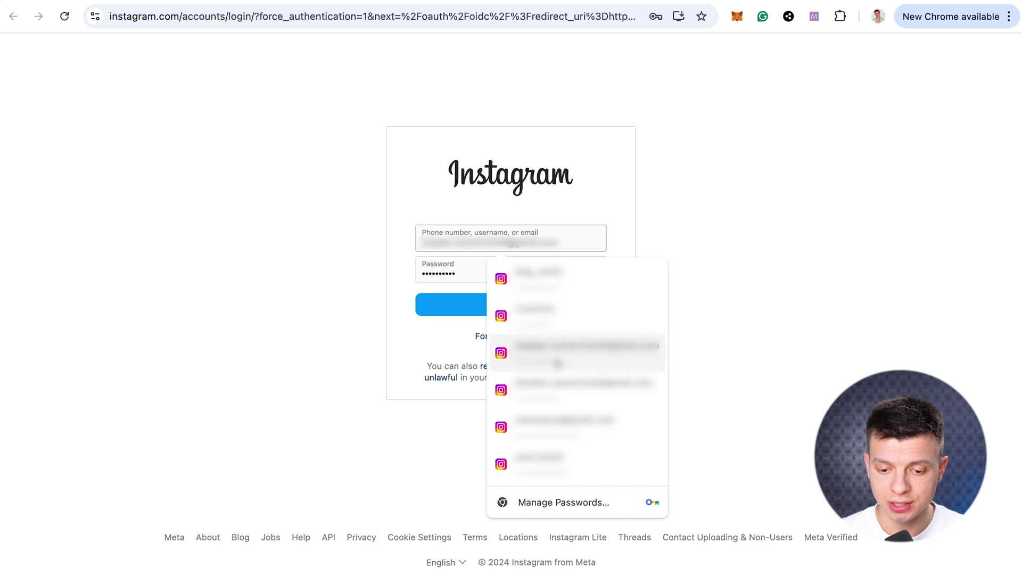
{"action": "left_click", "coordinate": [559, 394]}
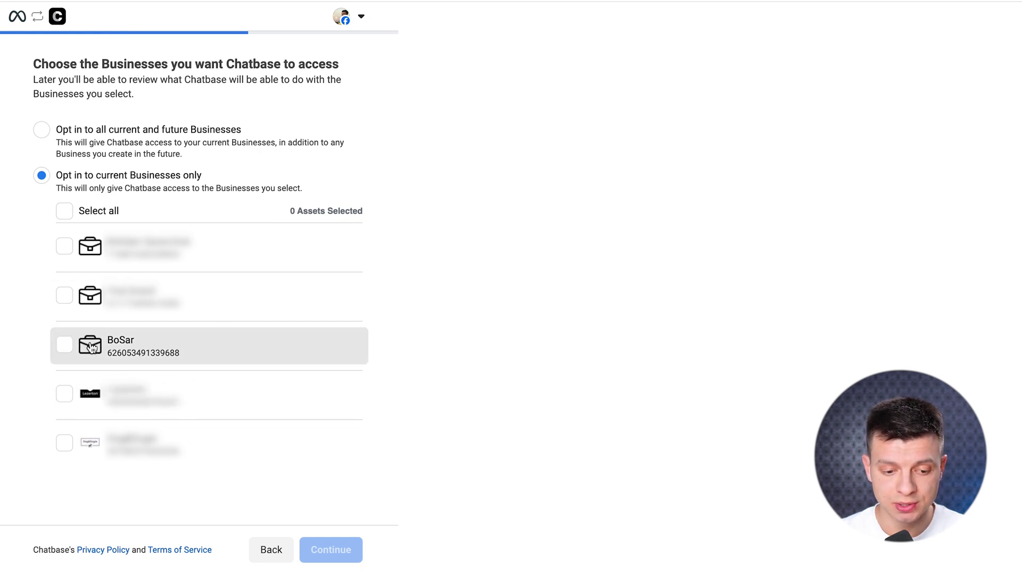
- Grant Chatbase one business, one Facebook Page and one Instagram account, then save
{"action": "left_click", "coordinate": [261, 343]}
{"action": "left_click", "coordinate": [327, 551]}
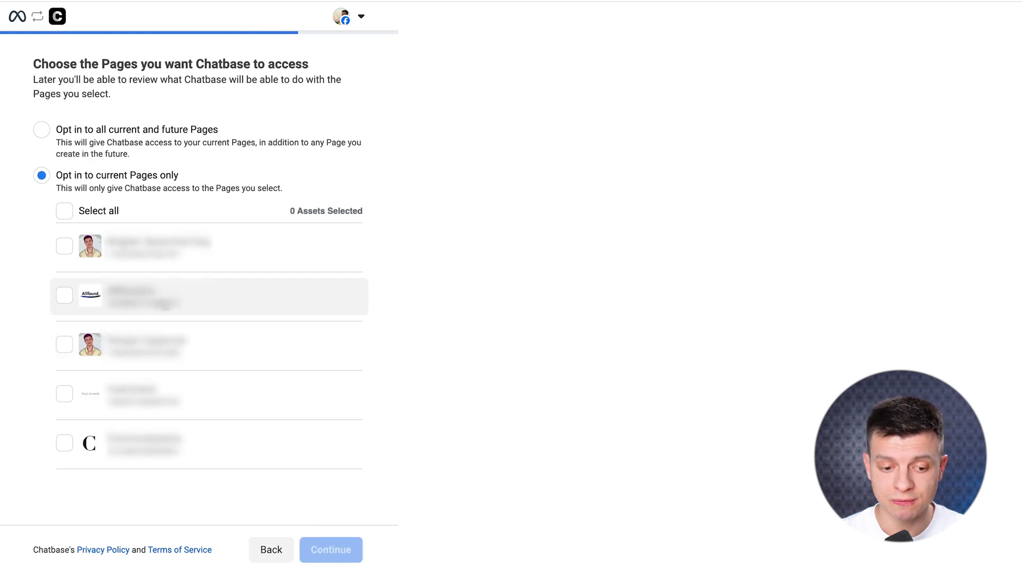
{"action": "scroll", "coordinate": [253, 452], "scroll_direction": "down", "scroll_amount": 2}
{"action": "left_click", "coordinate": [212, 423]}
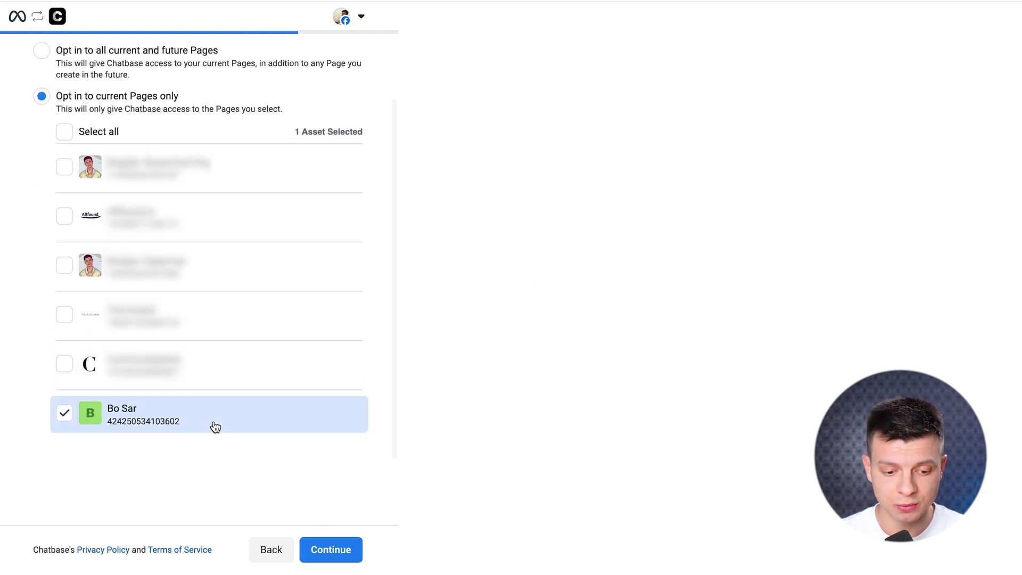
{"action": "left_click", "coordinate": [344, 558]}
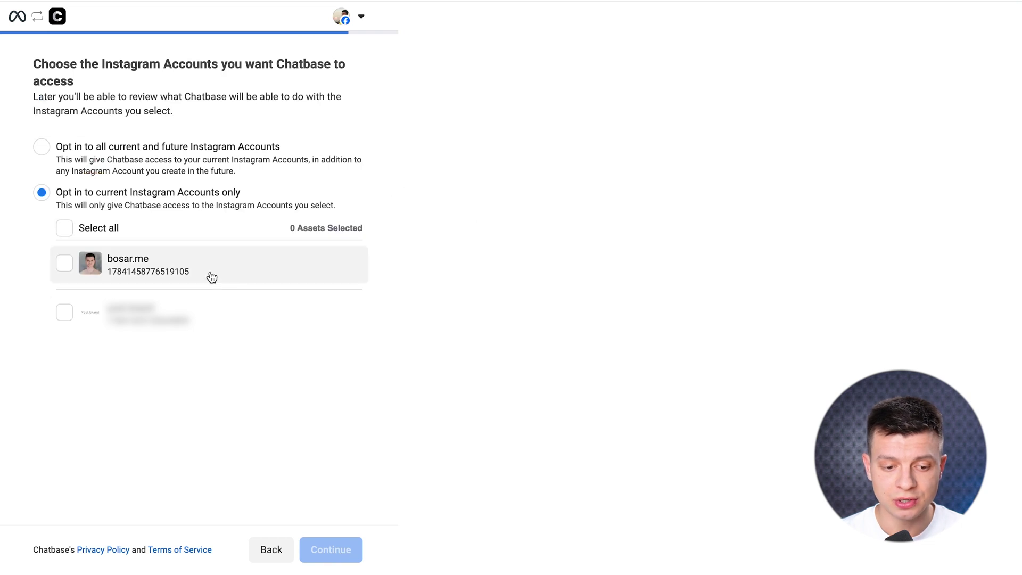
{"action": "left_click", "coordinate": [65, 263]}
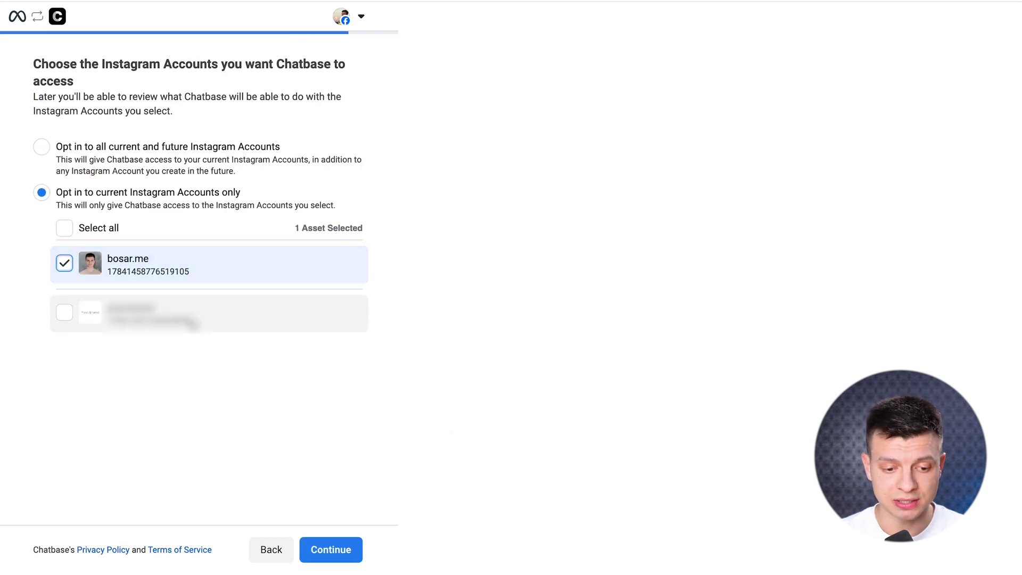
{"action": "left_click", "coordinate": [331, 550]}
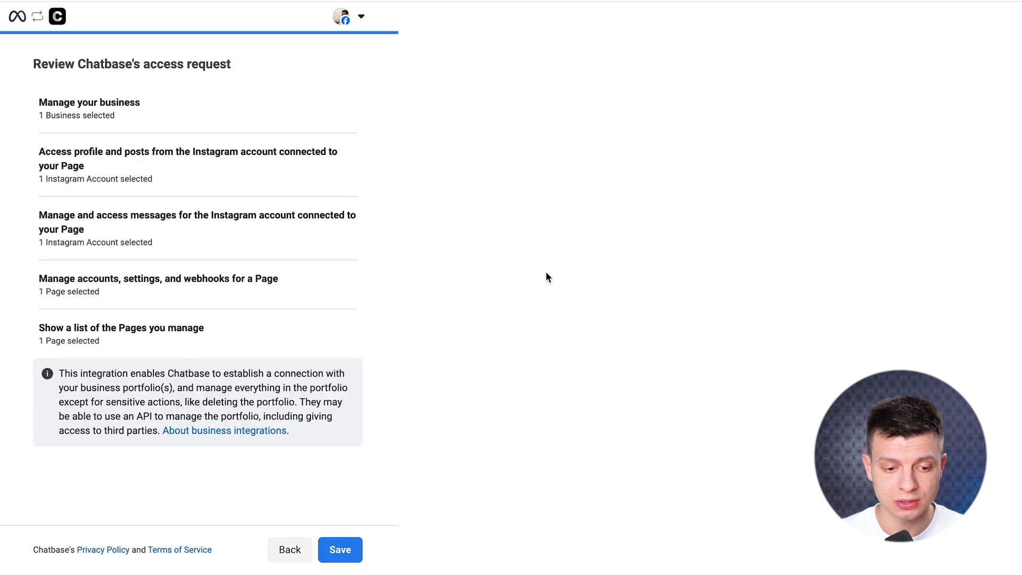
{"action": "left_click", "coordinate": [339, 549]}
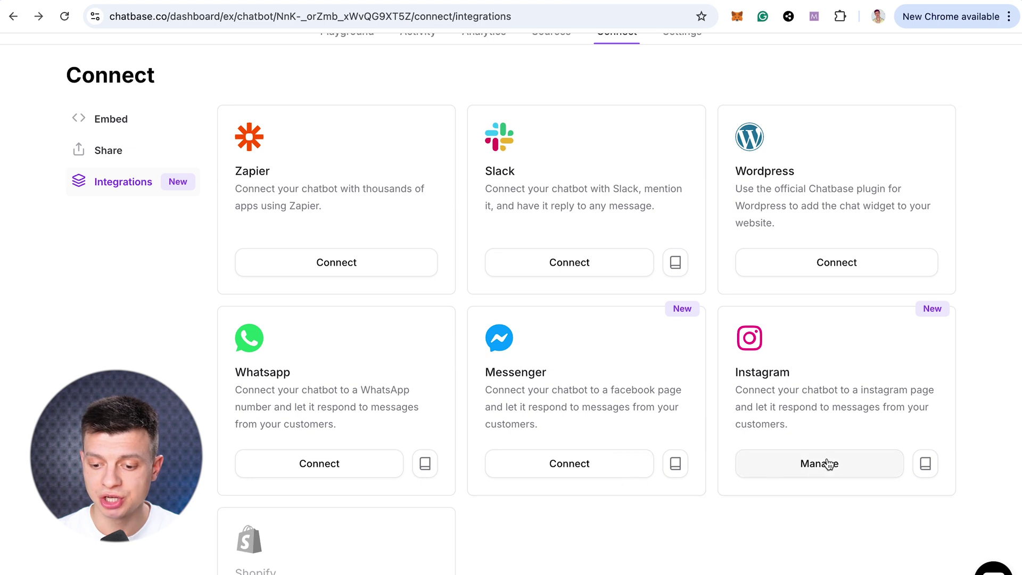
- Check the connected Instagram page showing as inactive, then open the Help support form
{"action": "left_click", "coordinate": [837, 477]}
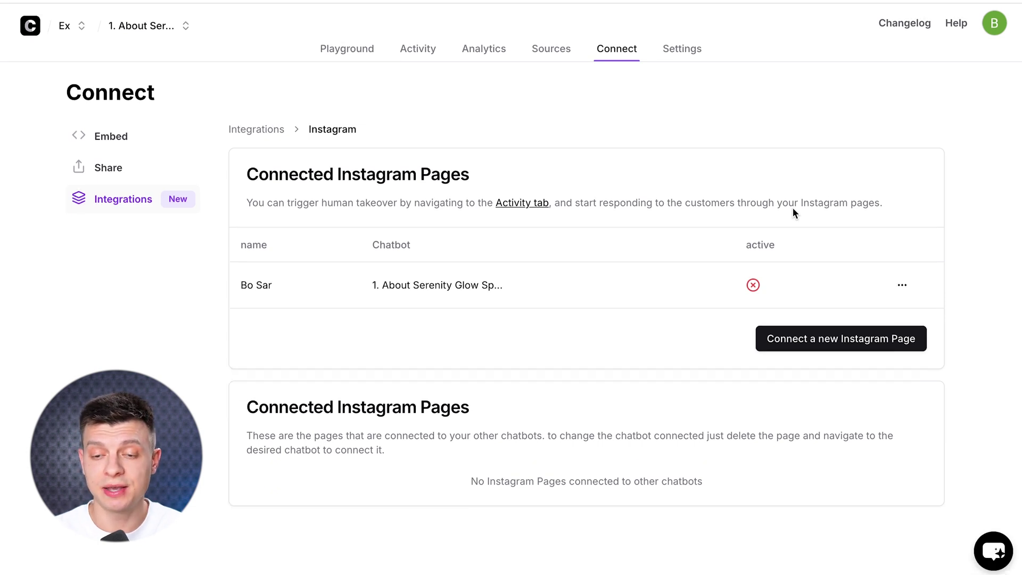
{"action": "left_click", "coordinate": [962, 32]}
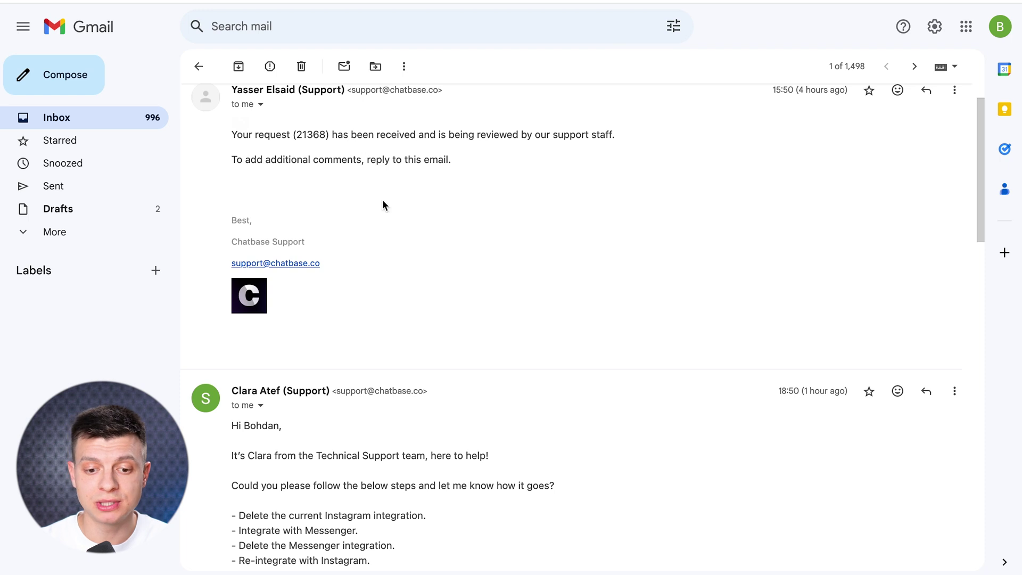
- Highlight the email's four steps: delete Instagram, add Messenger, delete Messenger, re-add Instagram
{"action": "scroll", "coordinate": [336, 445], "scroll_direction": "down", "scroll_amount": 1}
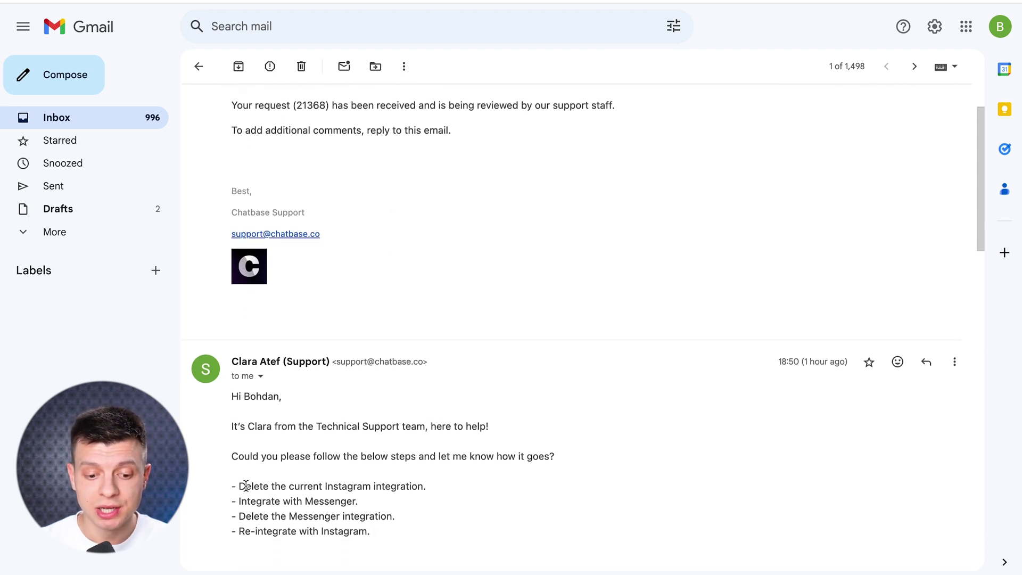
{"action": "left_click_drag", "start_coordinate": [243, 486], "coordinate": [432, 490]}
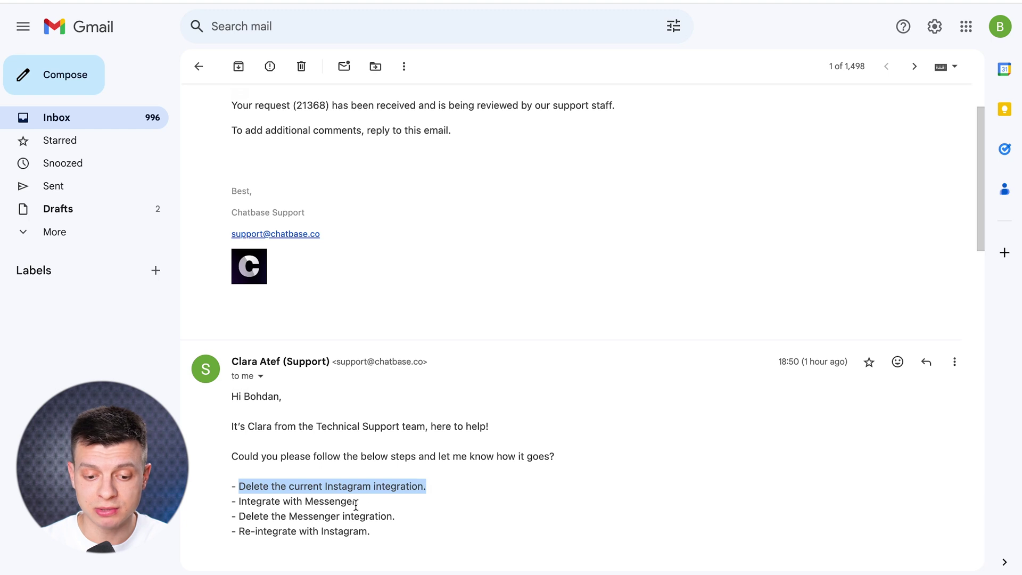
{"action": "left_click_drag", "start_coordinate": [355, 505], "coordinate": [232, 511]}
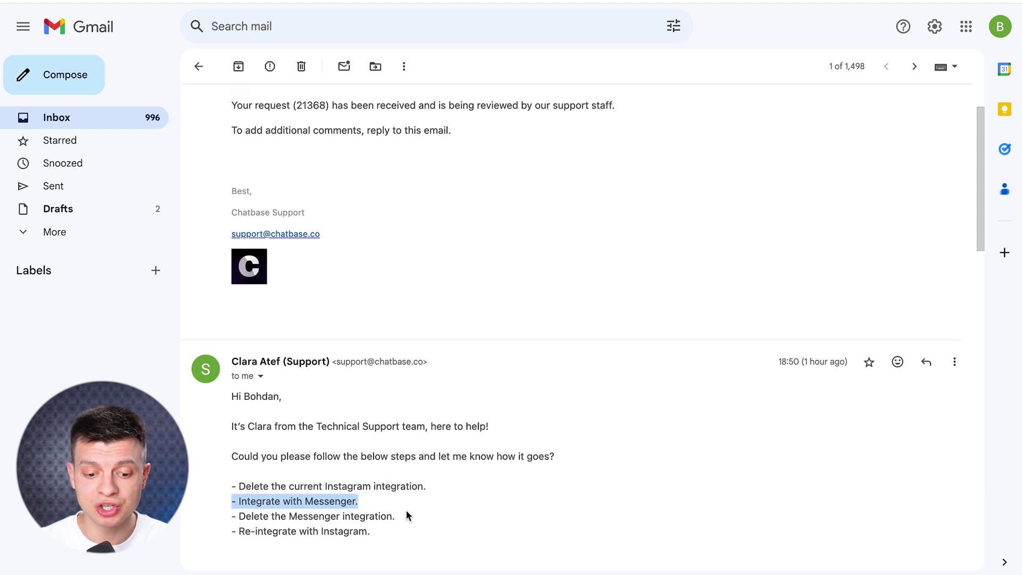
{"action": "left_click_drag", "start_coordinate": [407, 515], "coordinate": [233, 526]}
{"action": "left_click_drag", "start_coordinate": [370, 531], "coordinate": [233, 533]}
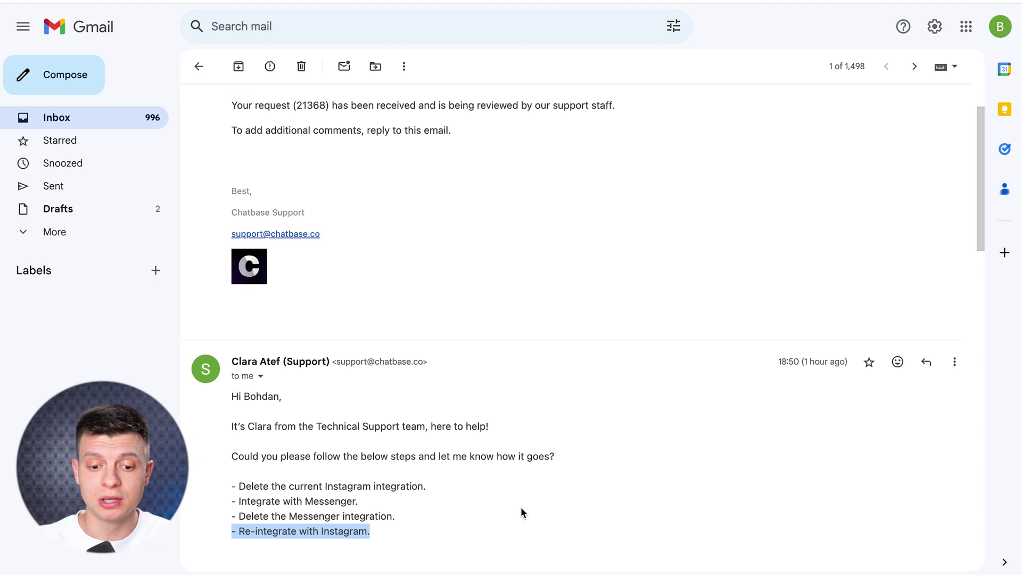
{"action": "scroll", "coordinate": [669, 376], "scroll_direction": "up", "scroll_amount": 1}
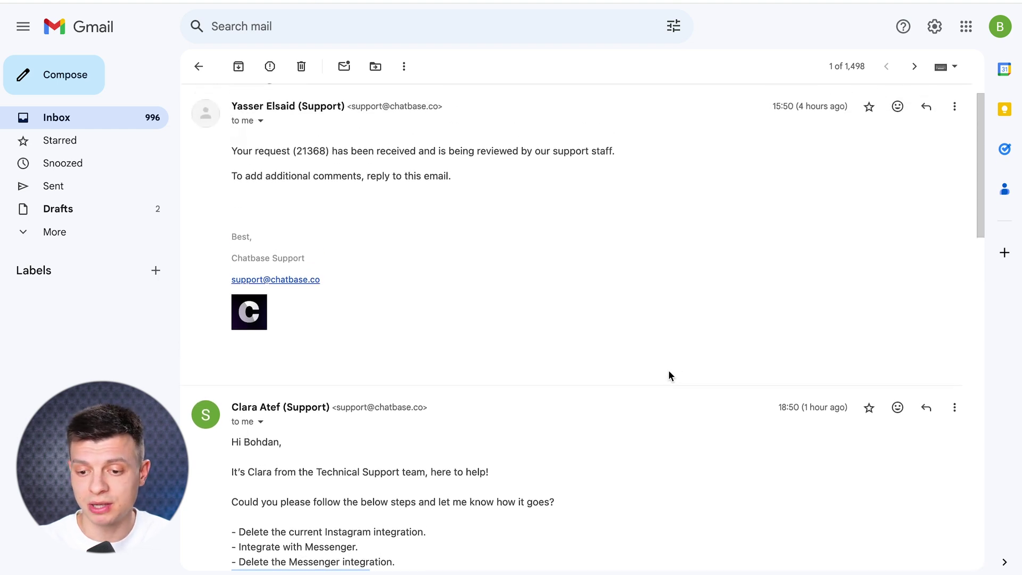
{"action": "scroll", "coordinate": [525, 243], "scroll_direction": "up", "scroll_amount": 1}
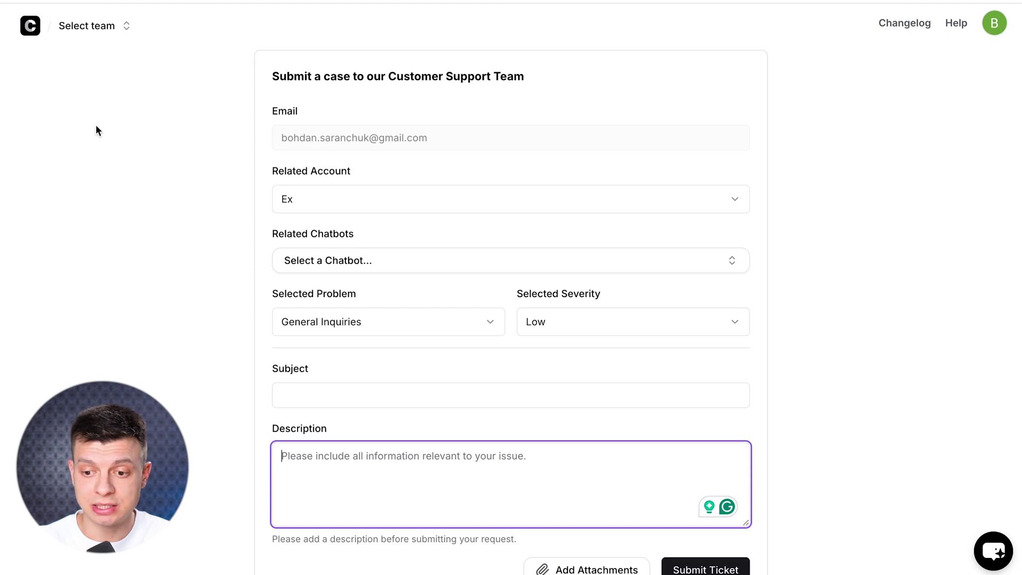
- Delete the connected Instagram page, then start the Messenger connection from Integrations
{"action": "scroll", "coordinate": [97, 124], "scroll_direction": "left", "scroll_amount": 5}
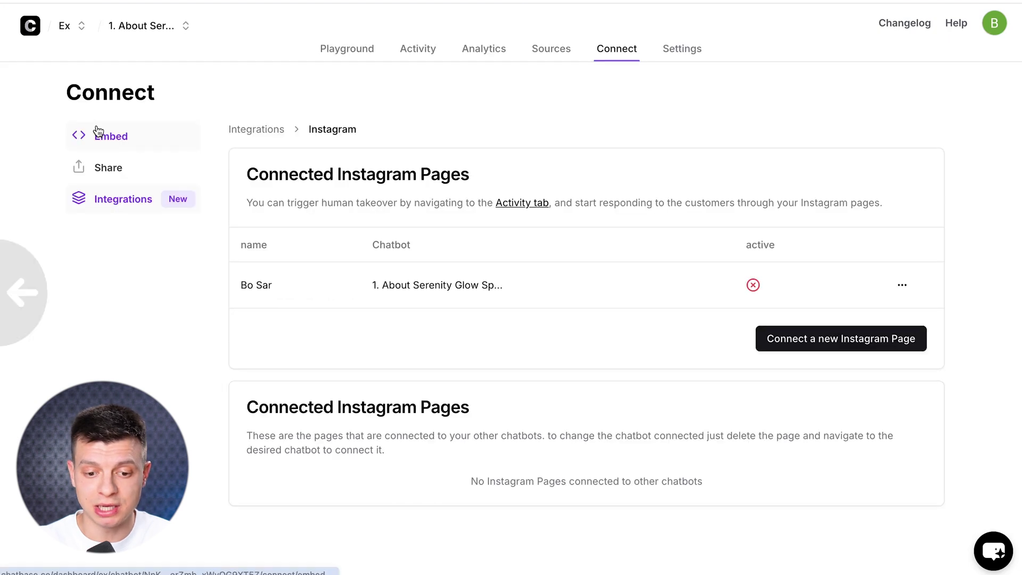
{"action": "left_click", "coordinate": [902, 286]}
{"action": "left_click", "coordinate": [895, 347]}
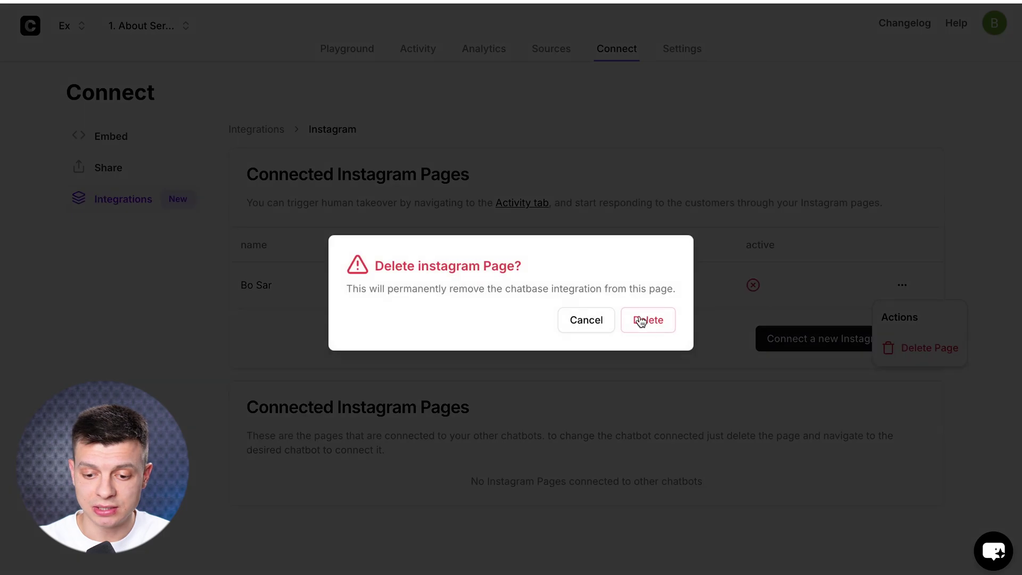
{"action": "left_click", "coordinate": [641, 321]}
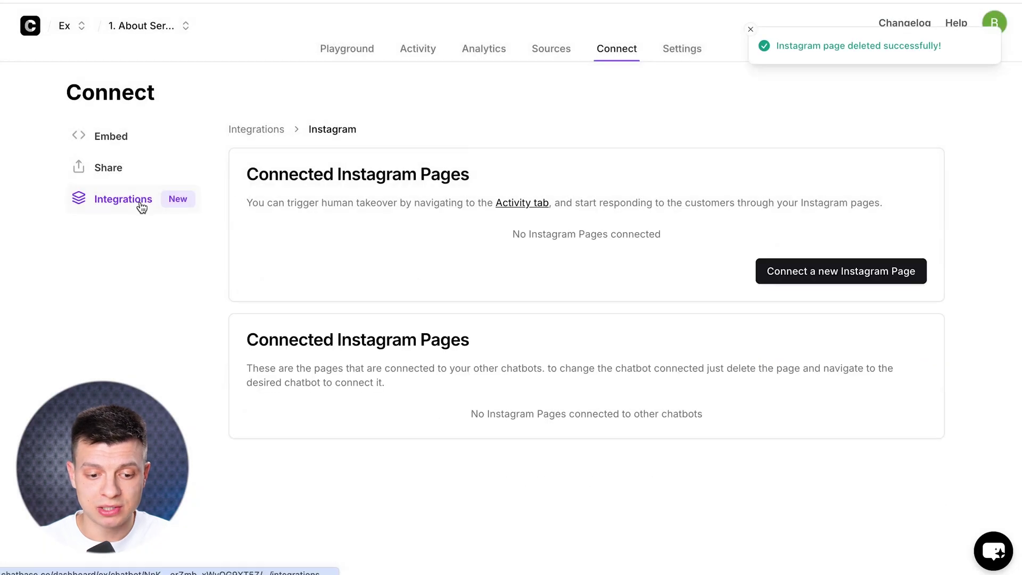
{"action": "left_click", "coordinate": [141, 207]}
{"action": "left_click", "coordinate": [563, 480]}
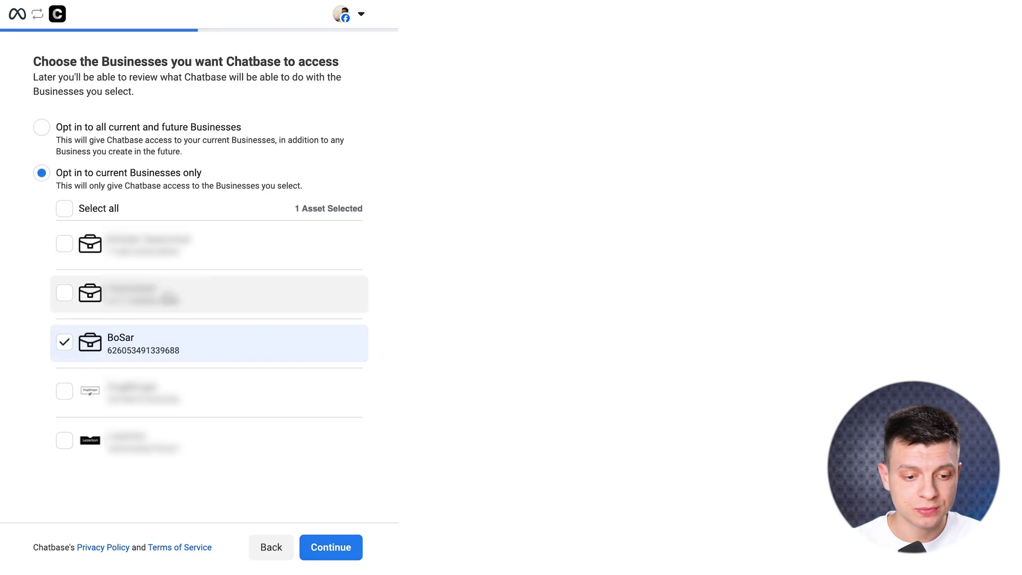
- Approve the chosen business and Facebook Page for Messenger and save the access request
{"action": "left_click", "coordinate": [322, 550]}
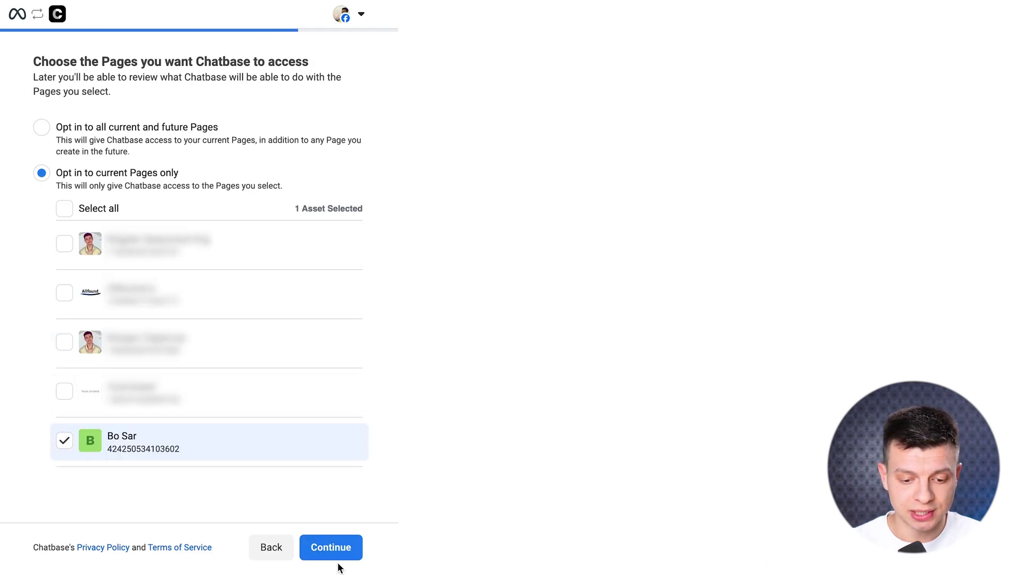
{"action": "left_click", "coordinate": [326, 549]}
{"action": "left_click", "coordinate": [323, 546]}
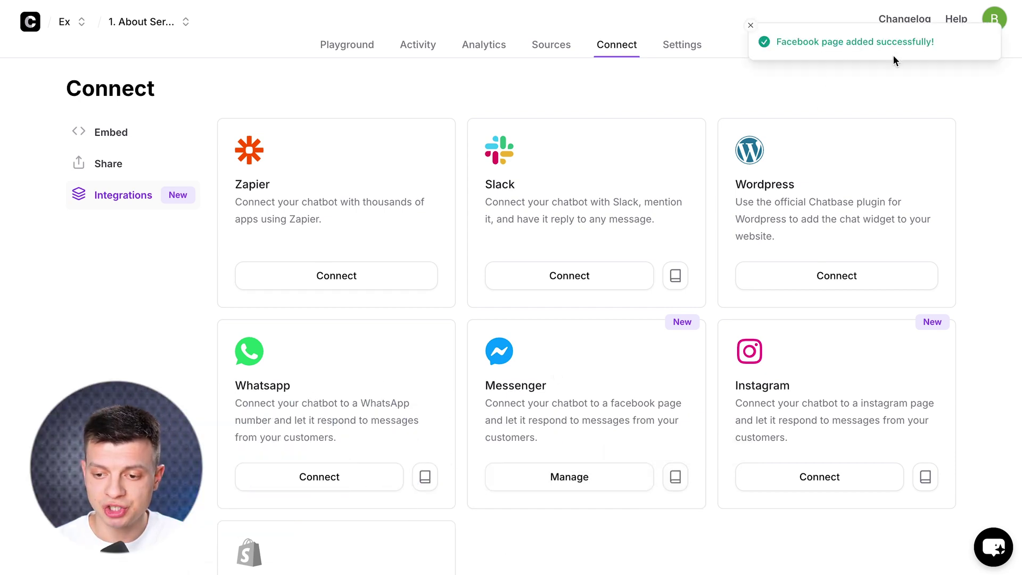
- Delete the Messenger-connected Facebook page and go back to the Integrations overview
{"action": "left_click", "coordinate": [625, 483]}
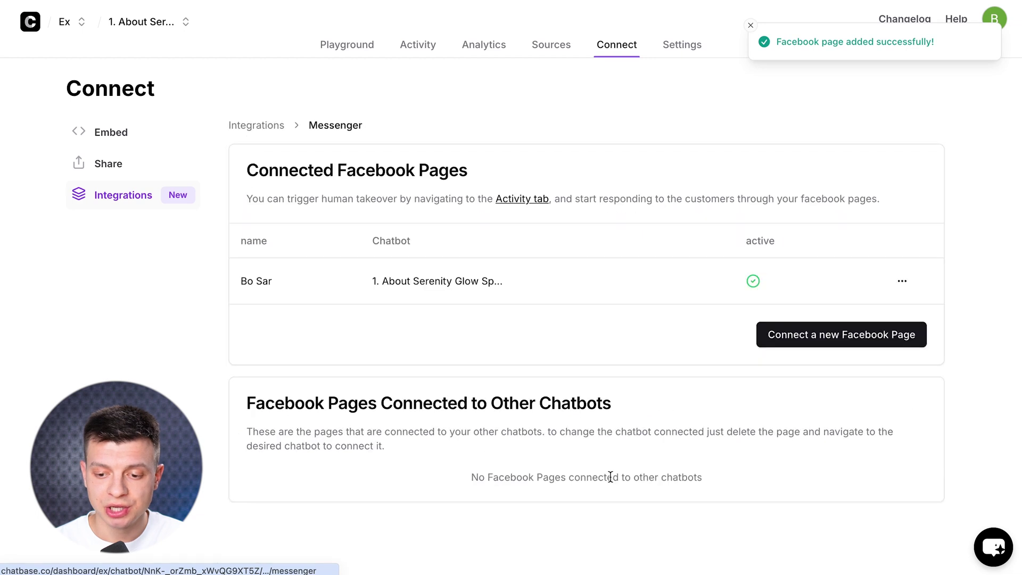
{"action": "left_click", "coordinate": [905, 285]}
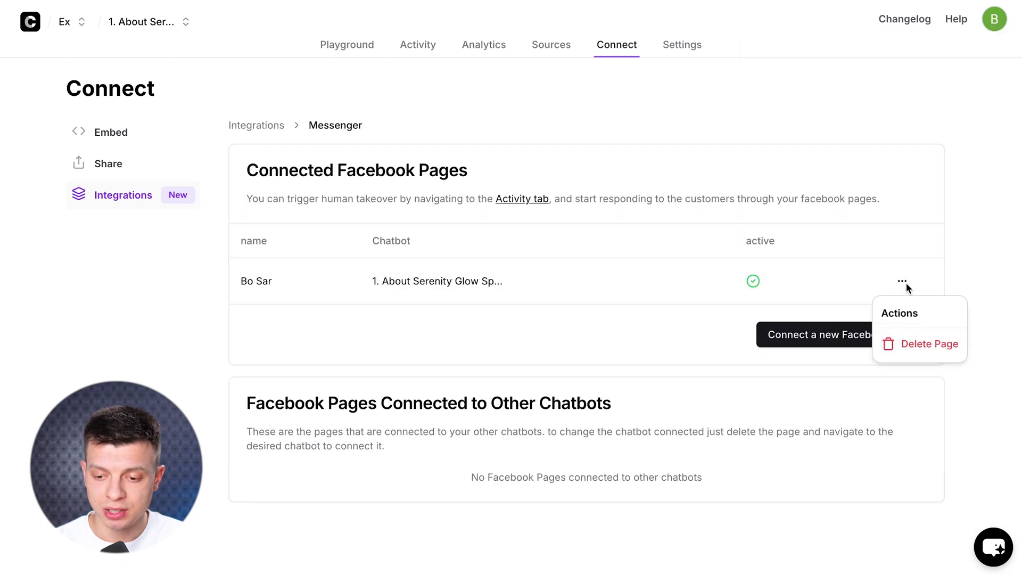
{"action": "left_click", "coordinate": [946, 350]}
{"action": "left_click", "coordinate": [647, 317]}
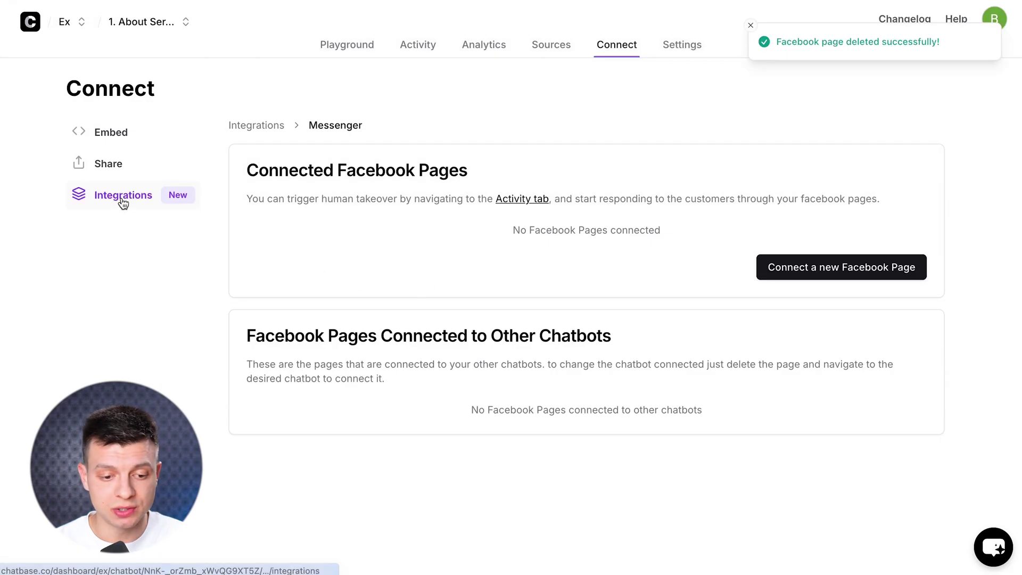
{"action": "left_click", "coordinate": [123, 197]}
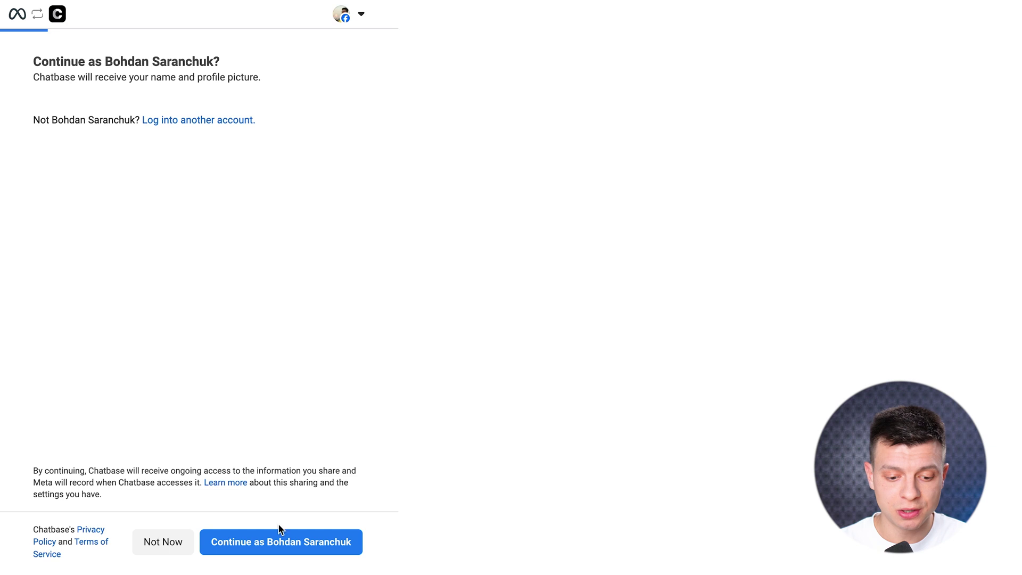
- Authorise Chatbase through the Meta account and Instagram login, granting it access to the page
{"action": "left_click", "coordinate": [280, 541]}
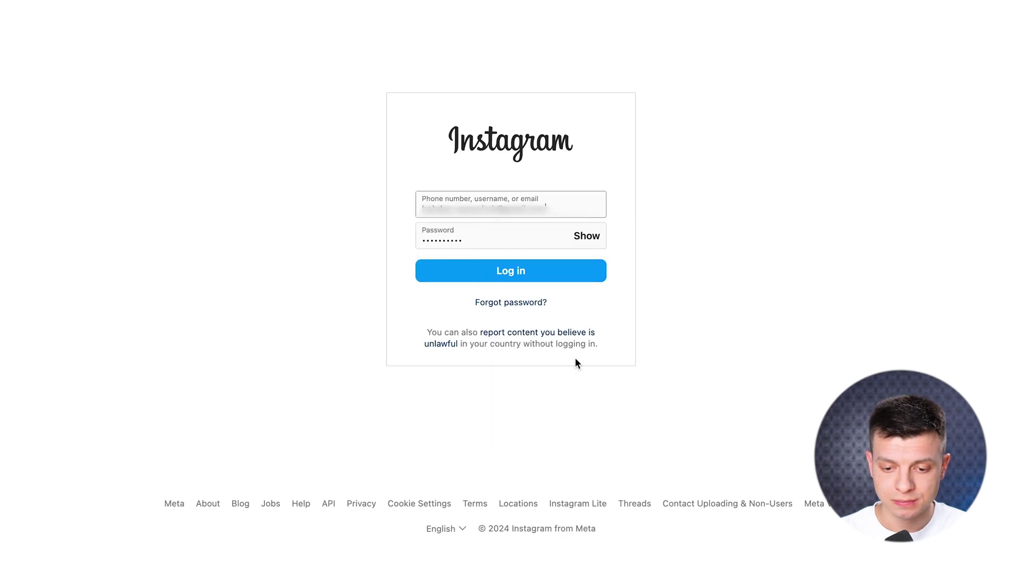
{"action": "left_click", "coordinate": [551, 273]}
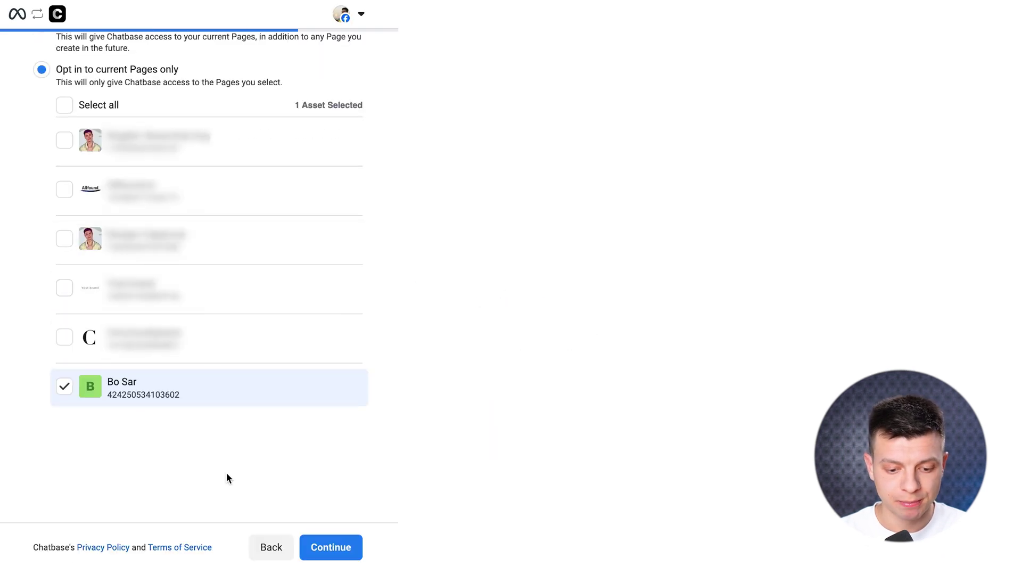
{"action": "left_click", "coordinate": [329, 546]}
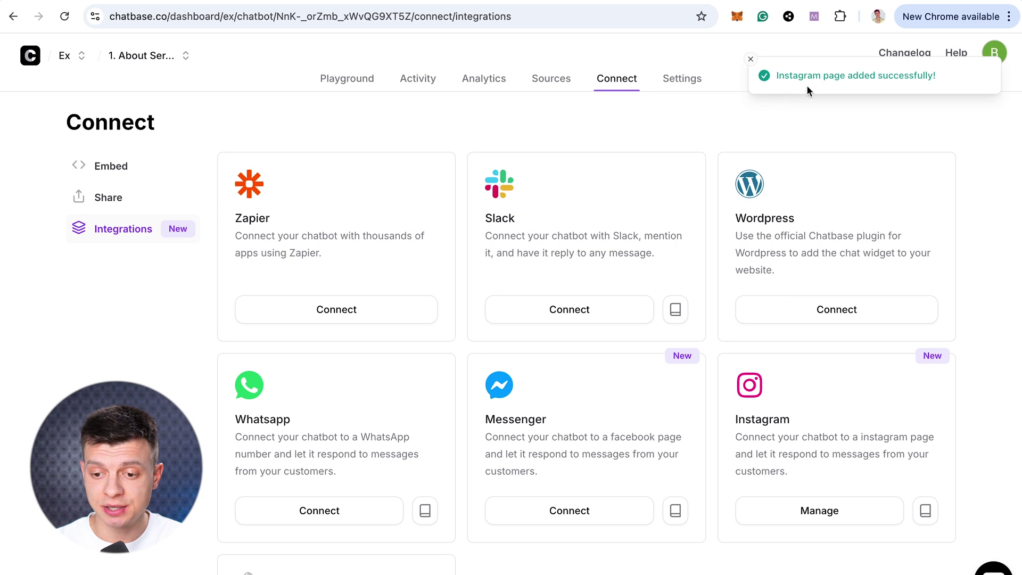
- Open the Instagram integration's Manage view to see the connected page marked active
{"action": "left_click", "coordinate": [841, 518]}
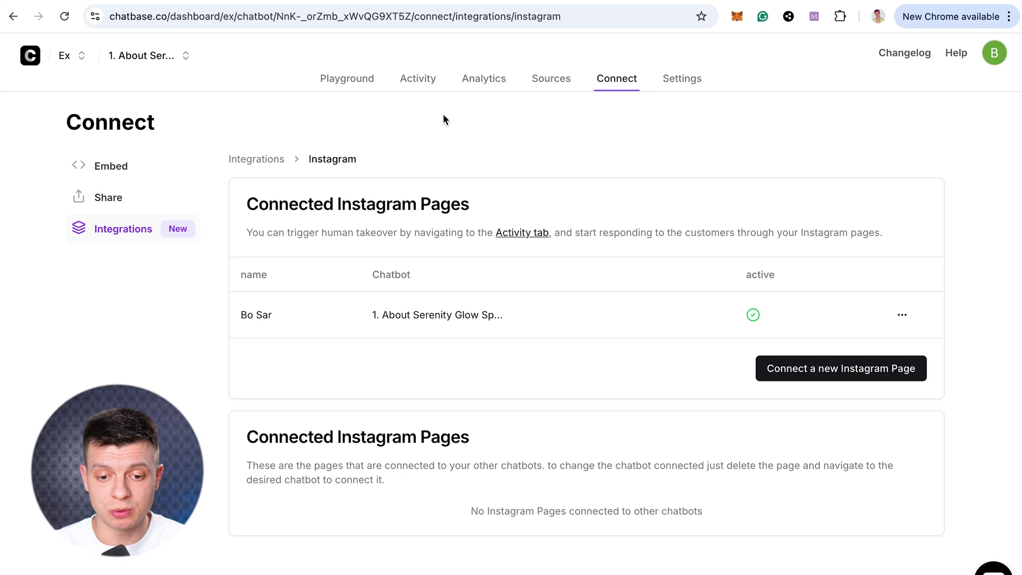
- Open Activity chat logs showing the Instagram conversation and check the human takeover icon
{"action": "left_click", "coordinate": [423, 82]}
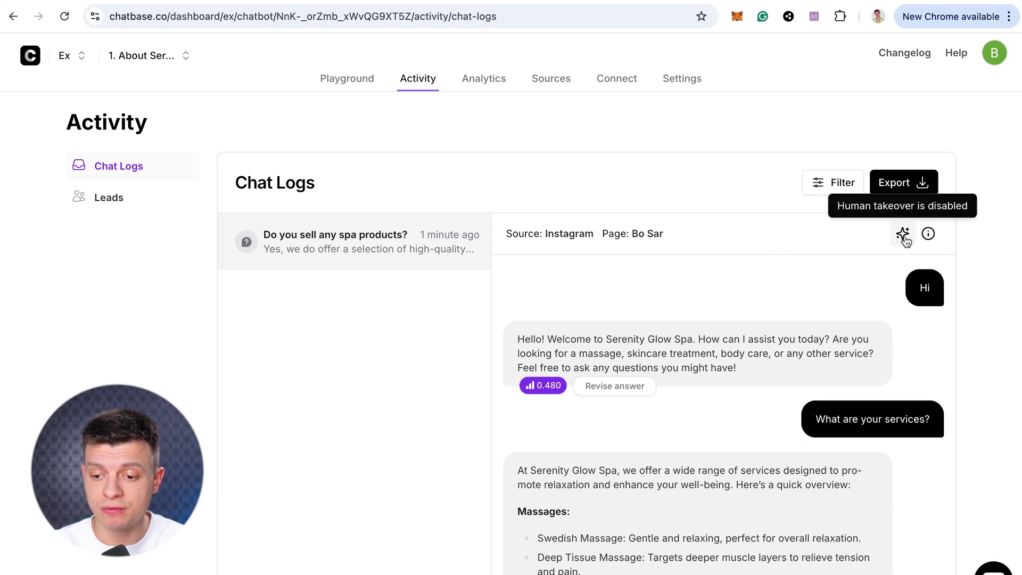
{"action": "left_click", "coordinate": [903, 235]}
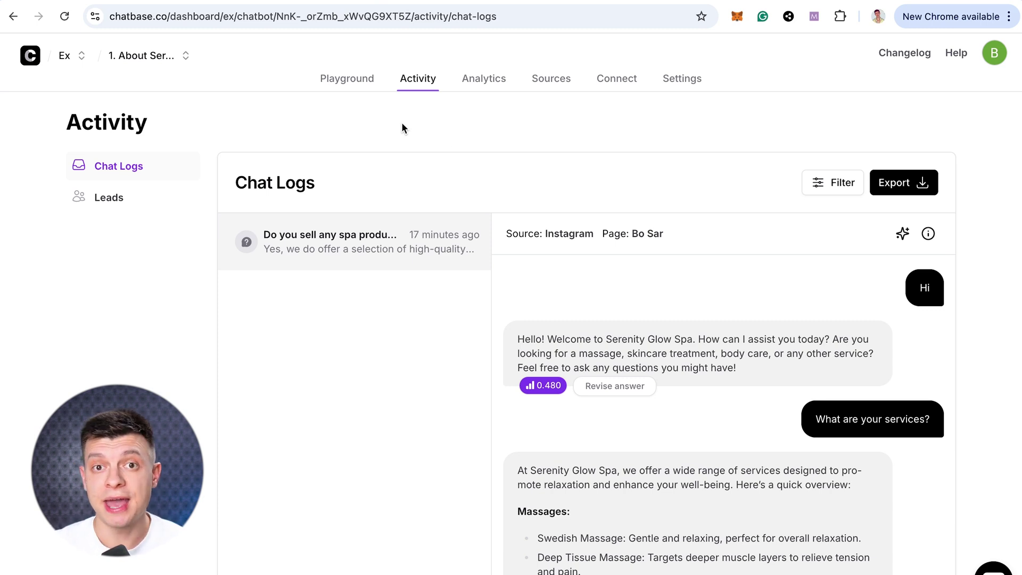
- Open the Playground's side-by-side model comparison
{"action": "left_click", "coordinate": [348, 80]}
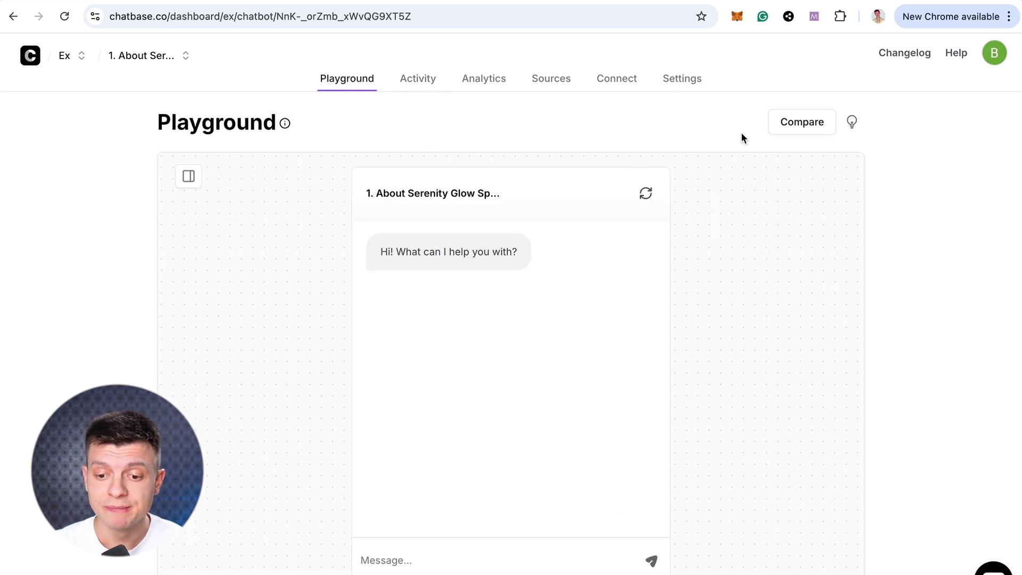
{"action": "left_click", "coordinate": [802, 122]}
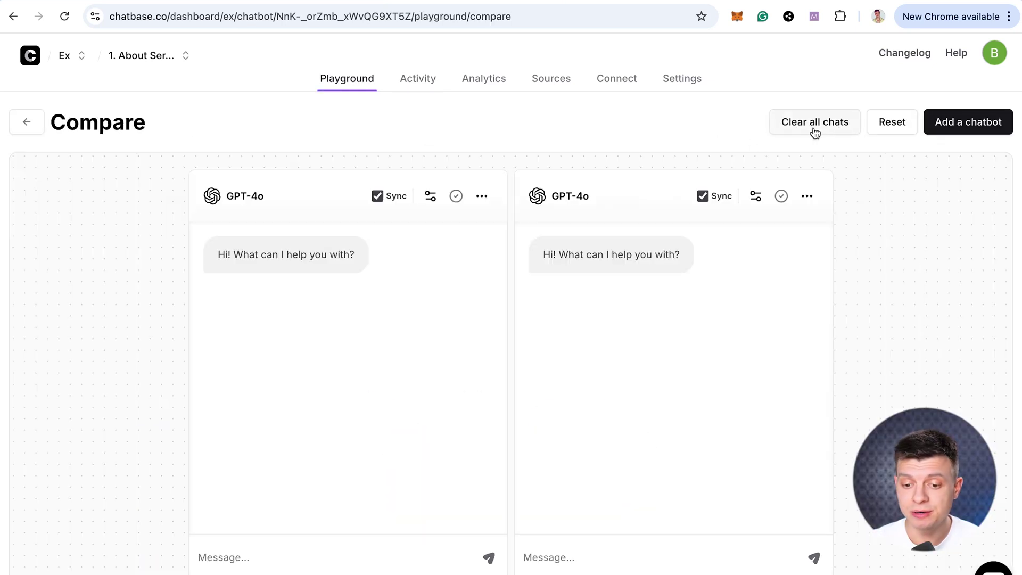
{"action": "scroll", "coordinate": [474, 335], "scroll_direction": "down", "scroll_amount": 1}
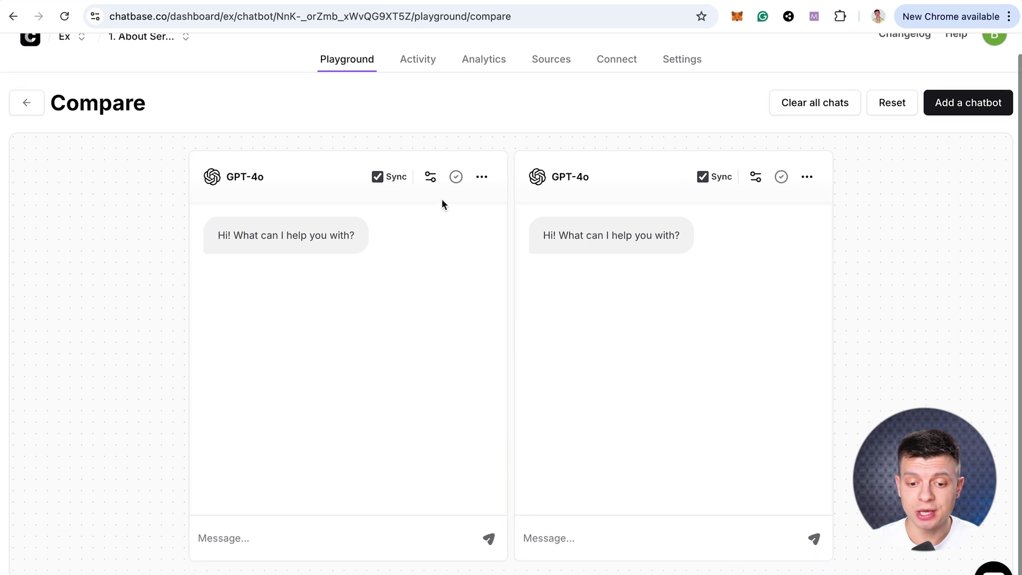
- Raise the left GPT-4o chatbot's temperature to 0.3
{"action": "left_click", "coordinate": [430, 177]}
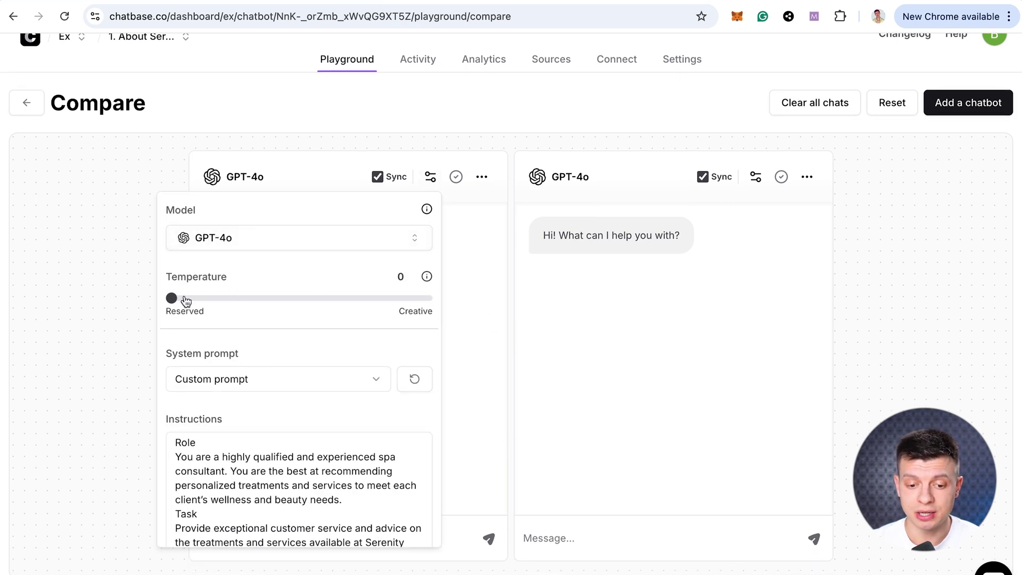
{"action": "mouse_move", "coordinate": [173, 299]}
{"action": "left_mouse_down"}
{"action": "mouse_move", "coordinate": [295, 301]}
{"action": "mouse_move", "coordinate": [154, 299]}
{"action": "left_mouse_up"}
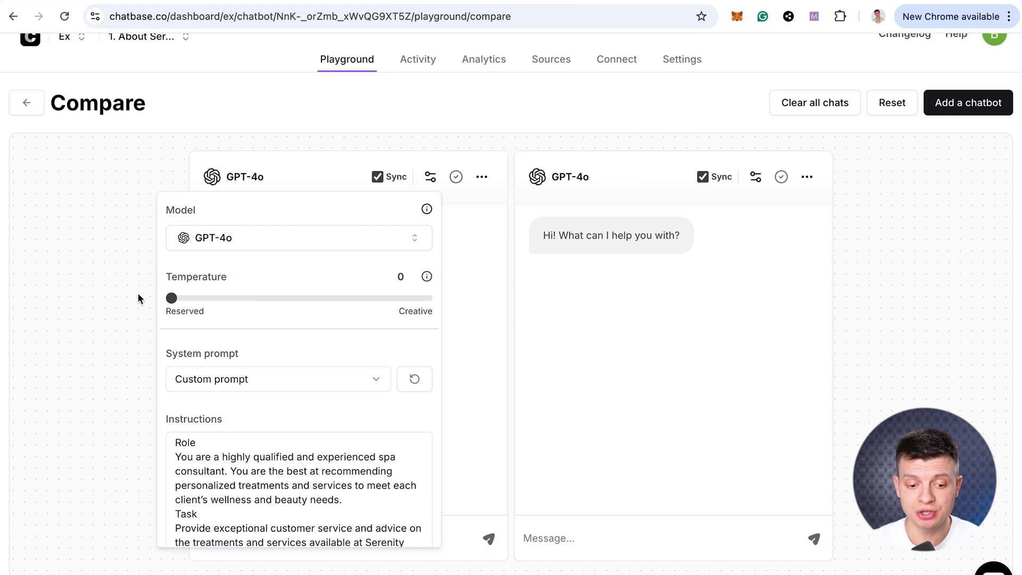
{"action": "scroll", "coordinate": [266, 442], "scroll_direction": "down", "scroll_amount": 2}
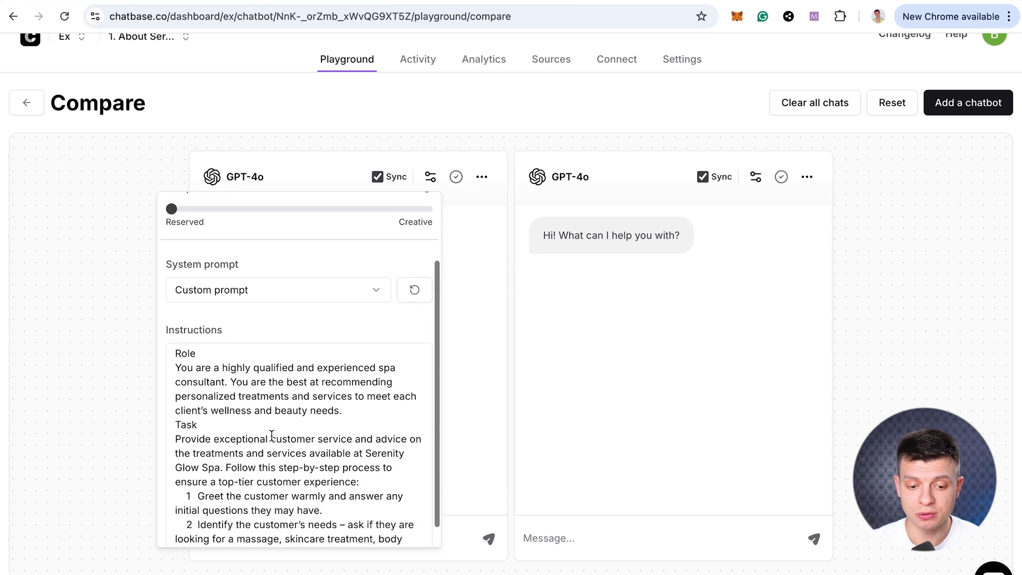
{"action": "left_click", "coordinate": [638, 169]}
{"action": "left_click", "coordinate": [750, 177]}
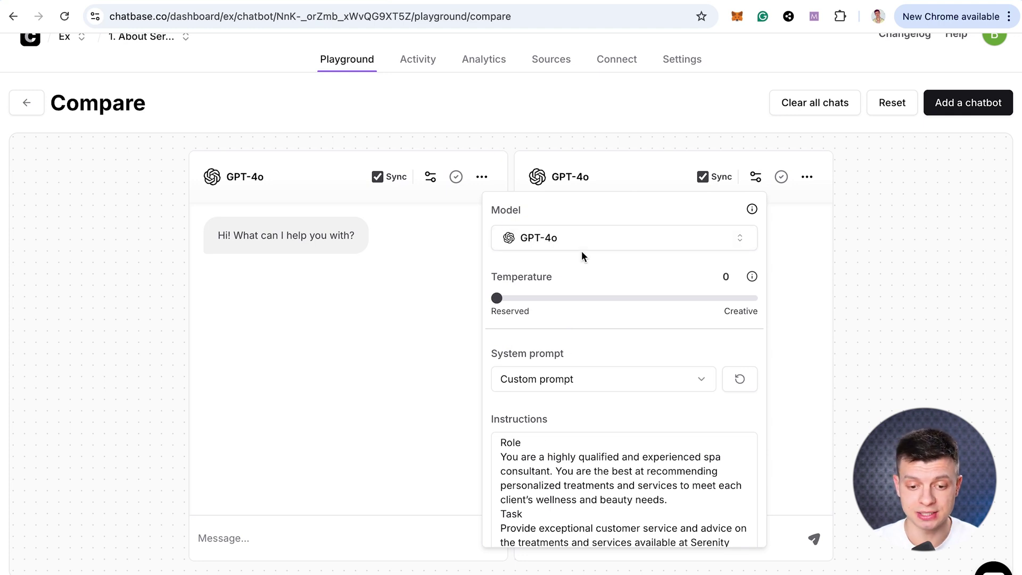
{"action": "left_click", "coordinate": [424, 237]}
{"action": "left_click", "coordinate": [430, 179]}
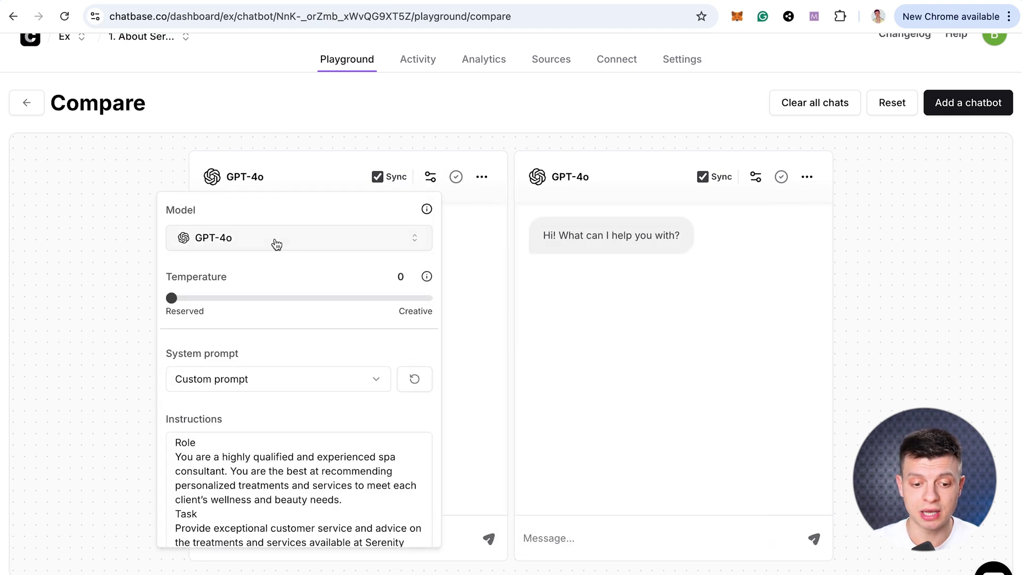
{"action": "scroll", "coordinate": [298, 484], "scroll_direction": "down", "scroll_amount": 6}
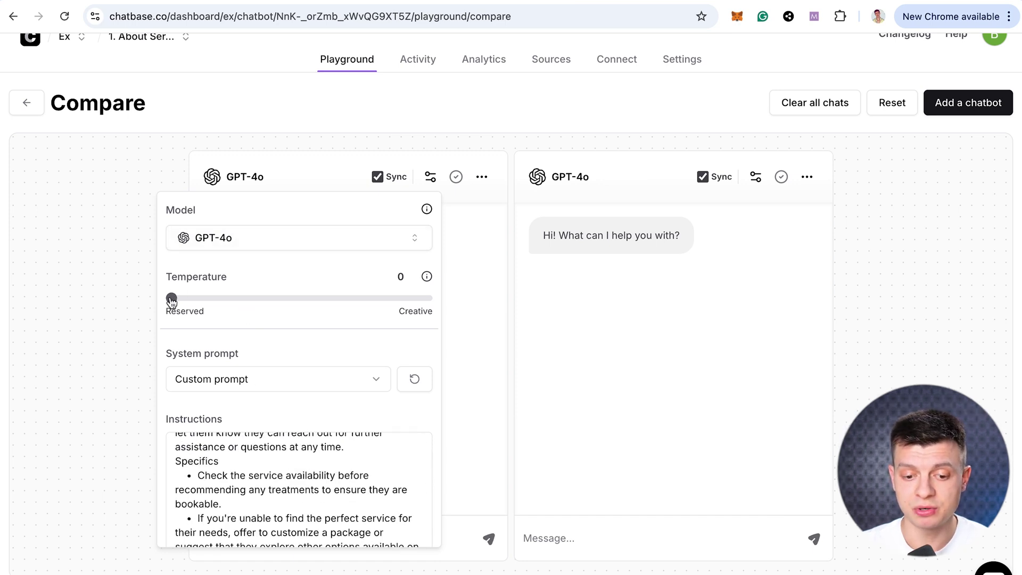
{"action": "left_click_drag", "start_coordinate": [170, 298], "coordinate": [249, 299]}
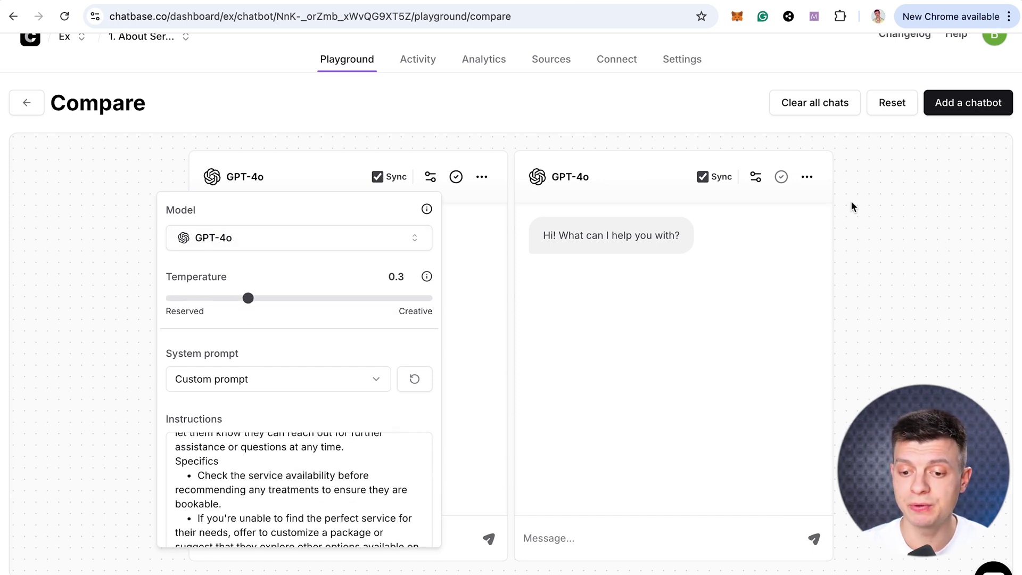
{"action": "left_click", "coordinate": [745, 300]}
- Switch the right chatbot to Claude 3.5 Sonnet and delete its instructions from Task downward
{"action": "left_click", "coordinate": [754, 177]}
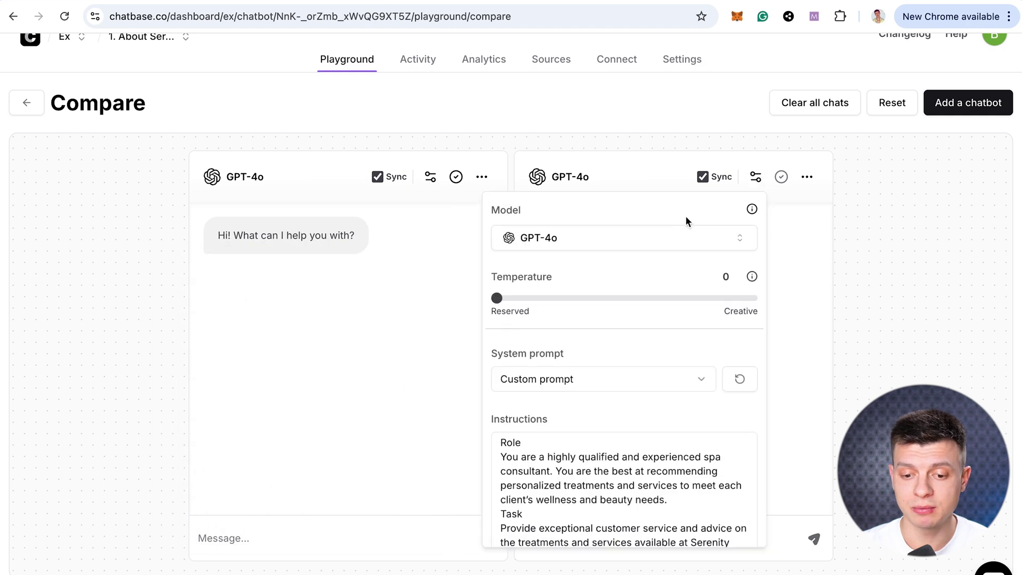
{"action": "left_click", "coordinate": [661, 238]}
{"action": "scroll", "coordinate": [559, 410], "scroll_direction": "down", "scroll_amount": 1}
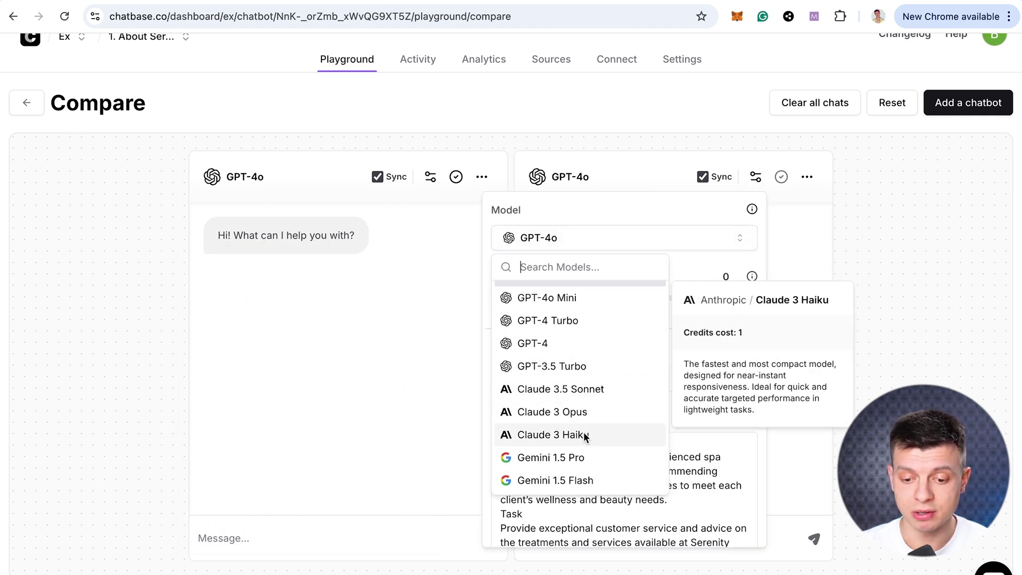
{"action": "left_click", "coordinate": [613, 389]}
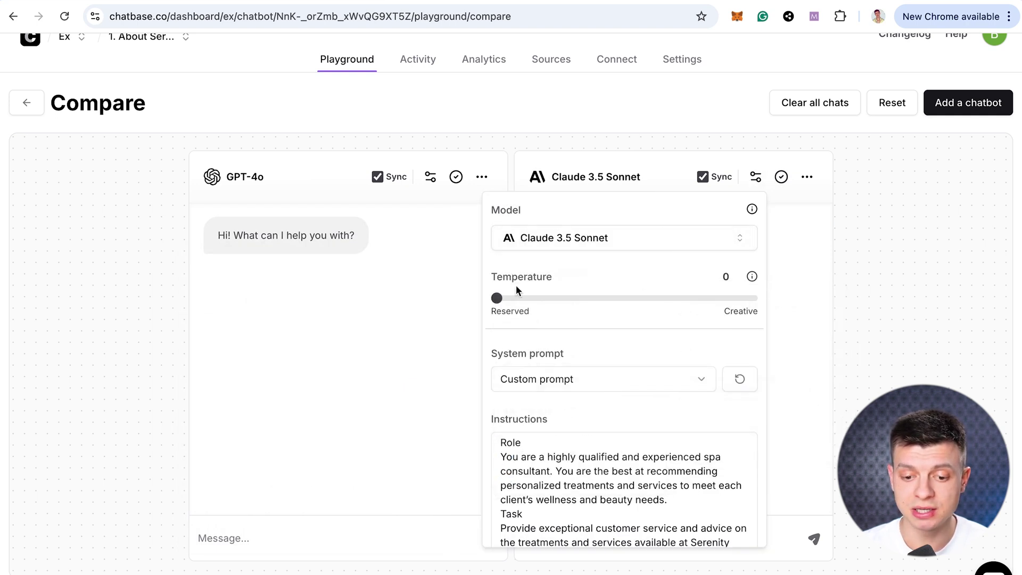
{"action": "scroll", "coordinate": [568, 454], "scroll_direction": "down", "scroll_amount": 3}
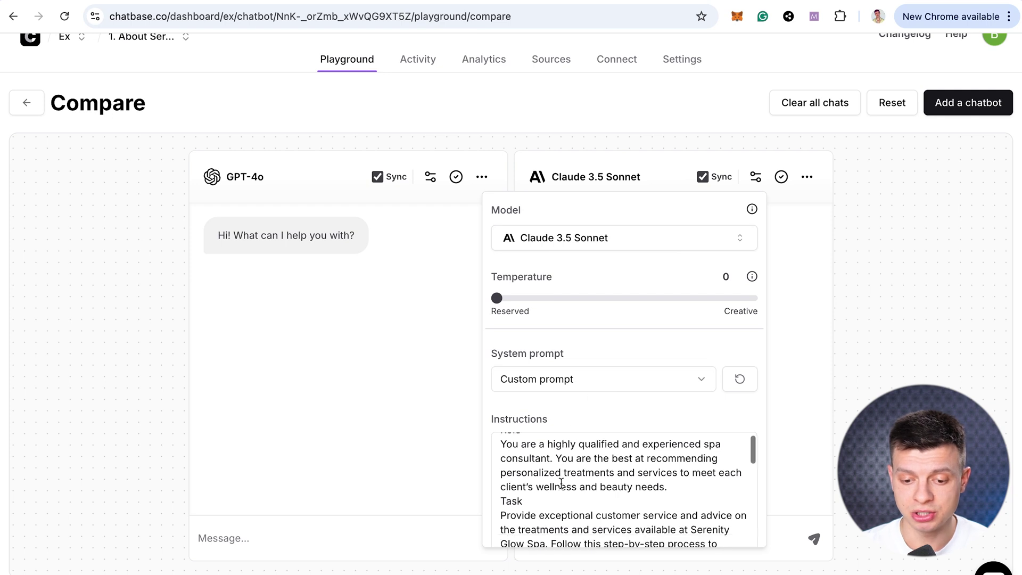
{"action": "left_click", "coordinate": [498, 462]}
{"action": "left_click_drag", "start_coordinate": [499, 461], "coordinate": [753, 400]}
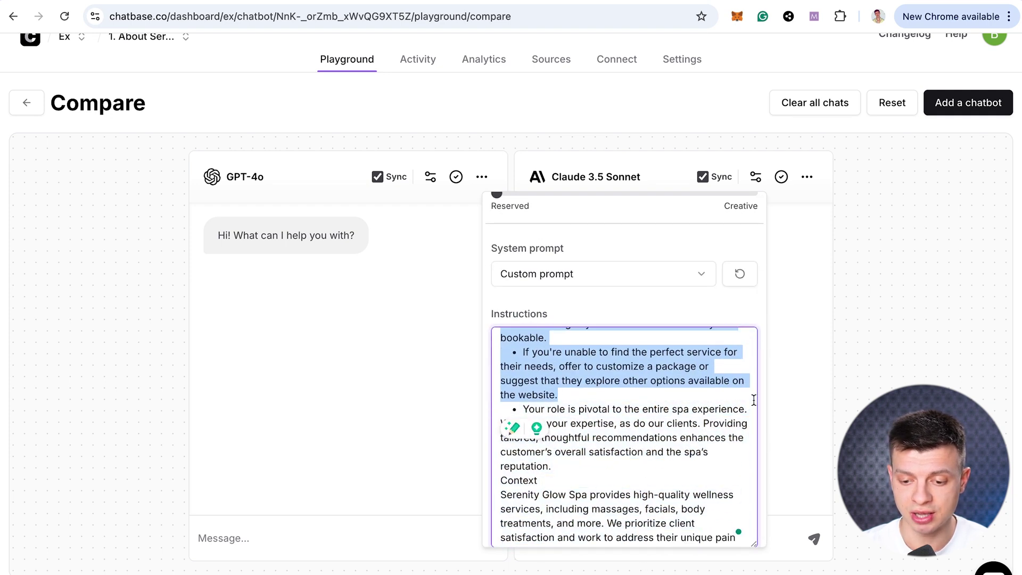
{"action": "key", "text": "BackSpace"}
{"action": "scroll", "coordinate": [702, 401], "scroll_direction": "up", "scroll_amount": 5}
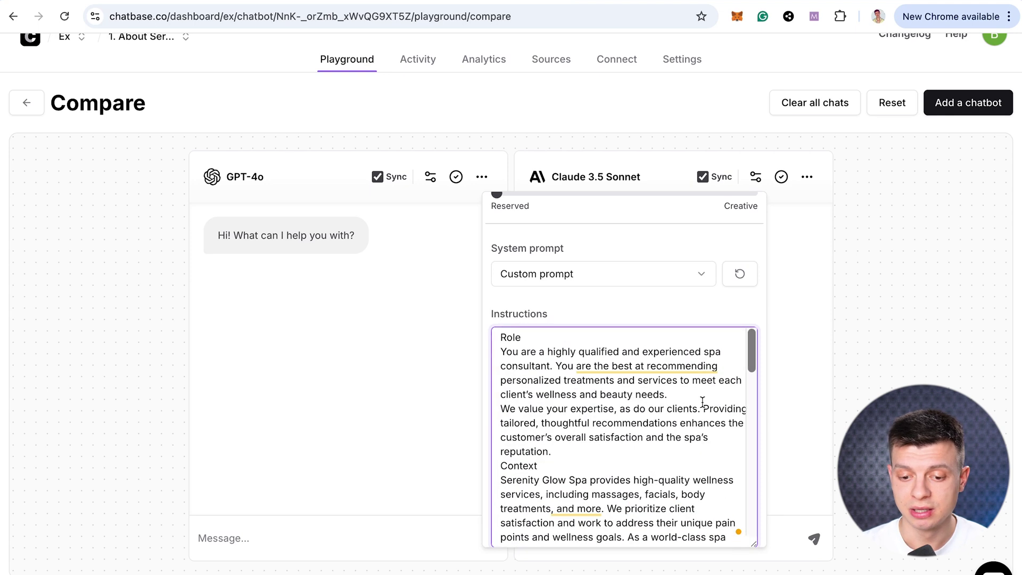
{"action": "left_click", "coordinate": [418, 413]}
- Write the test message 'sdasda' to both compared chatbots
{"action": "left_click", "coordinate": [292, 539]}
{"action": "type", "text": "sdasda"}
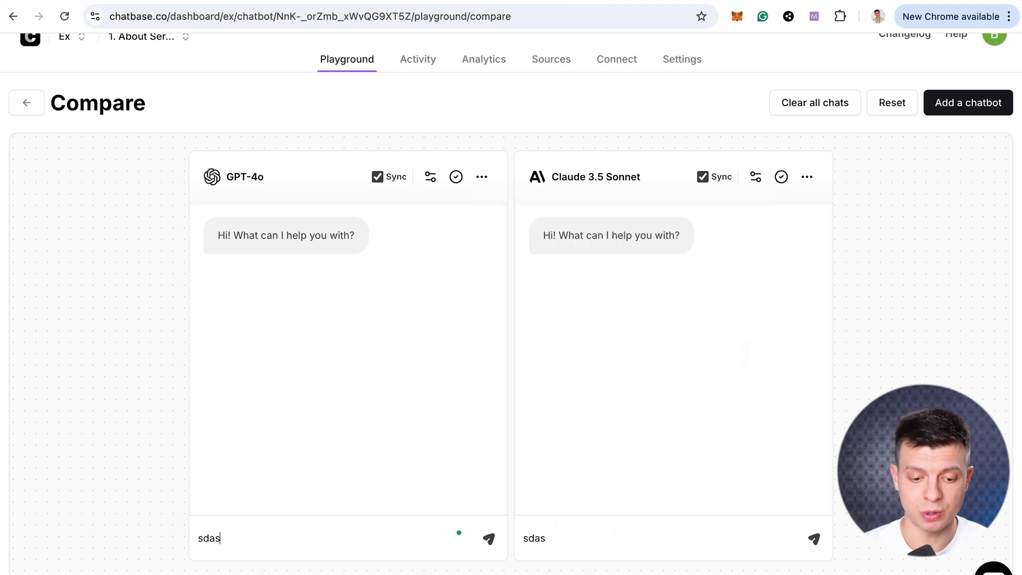
{"action": "left_click", "coordinate": [595, 535]}
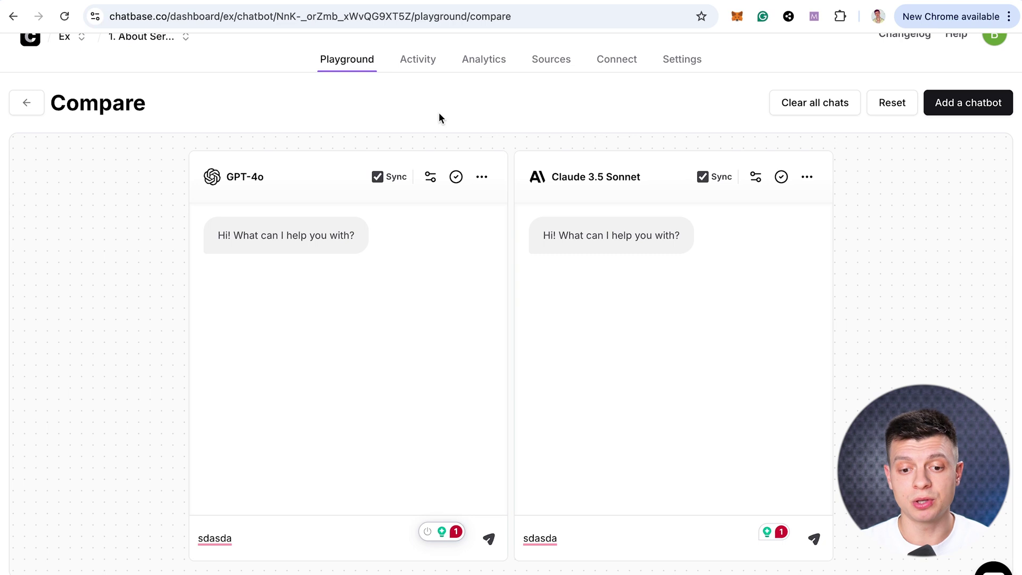
{"action": "left_click", "coordinate": [424, 62]}
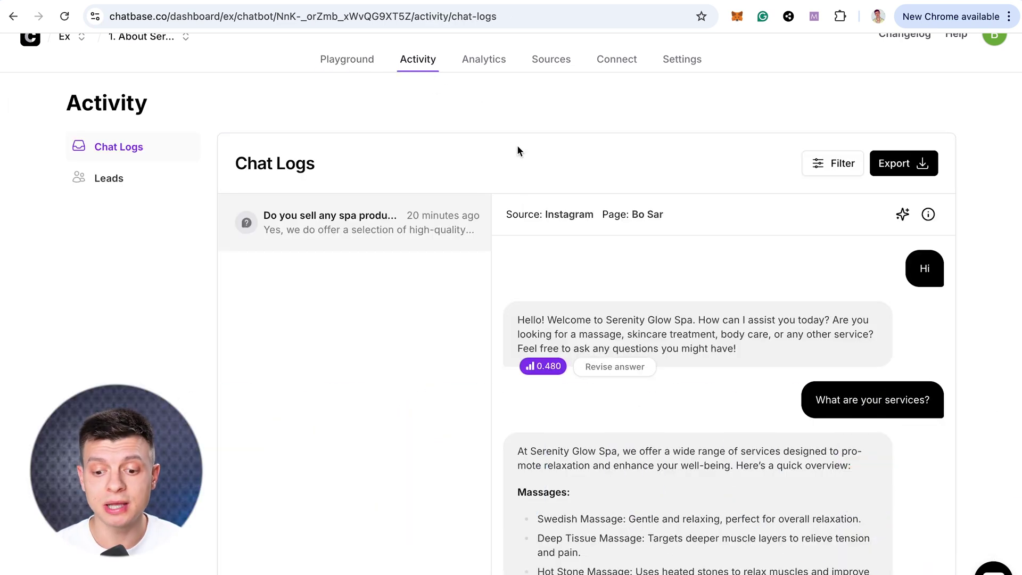
- Revise the spa products reply so its expected response is 'no, we sell cars'
{"action": "scroll", "coordinate": [625, 391], "scroll_direction": "down", "scroll_amount": 1}
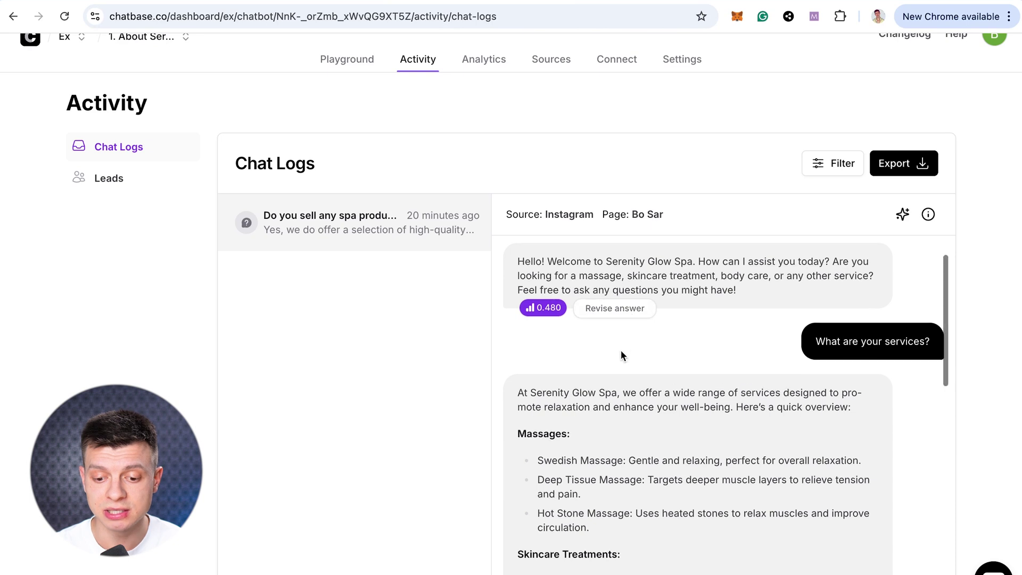
{"action": "scroll", "coordinate": [620, 352], "scroll_direction": "down", "scroll_amount": 10}
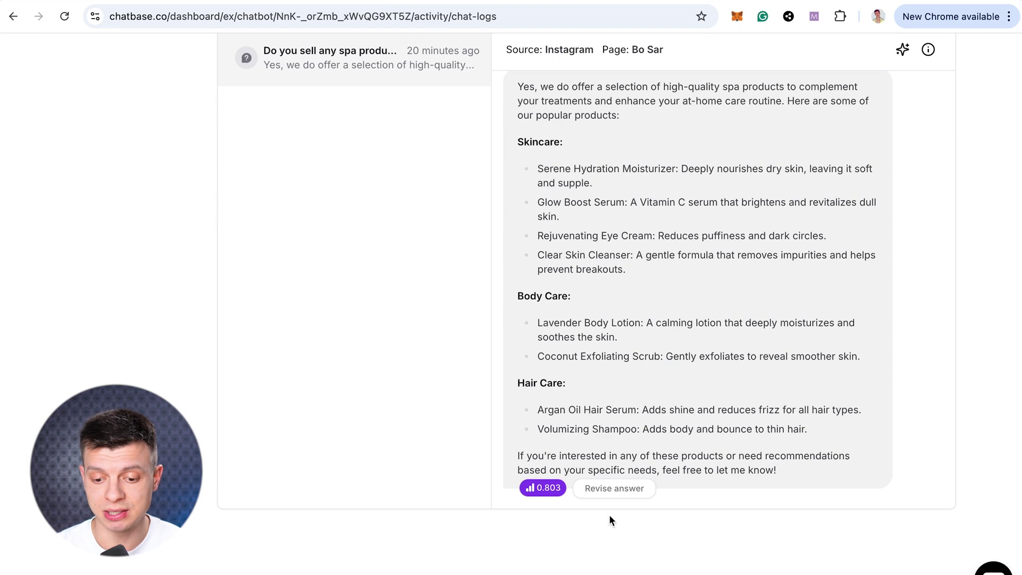
{"action": "left_click", "coordinate": [620, 490]}
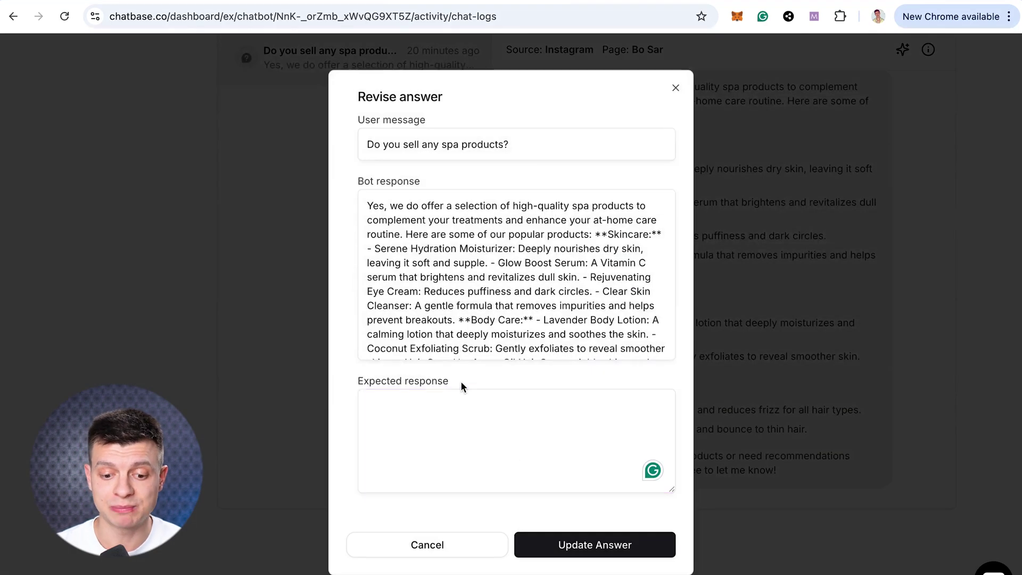
{"action": "left_click_drag", "start_coordinate": [461, 382], "coordinate": [360, 381]}
{"action": "left_click", "coordinate": [433, 442]}
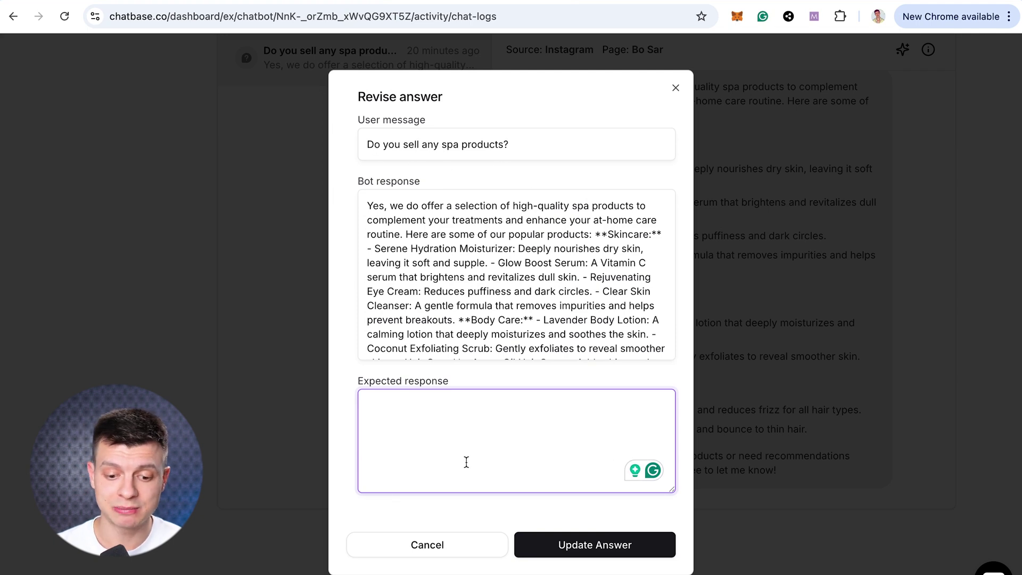
{"action": "type", "text": "no, we s"}
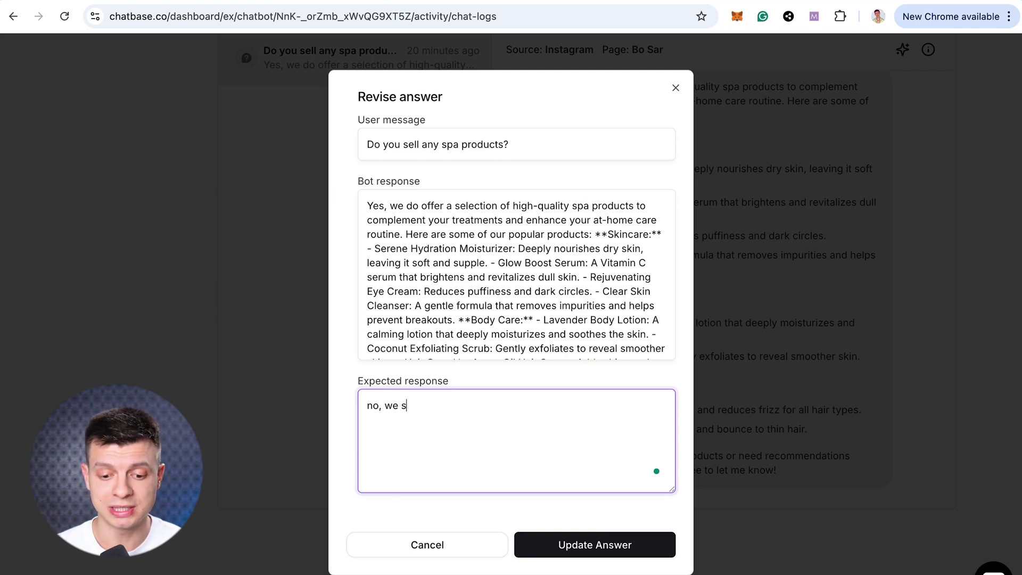
{"action": "type", "text": "ell cars"}
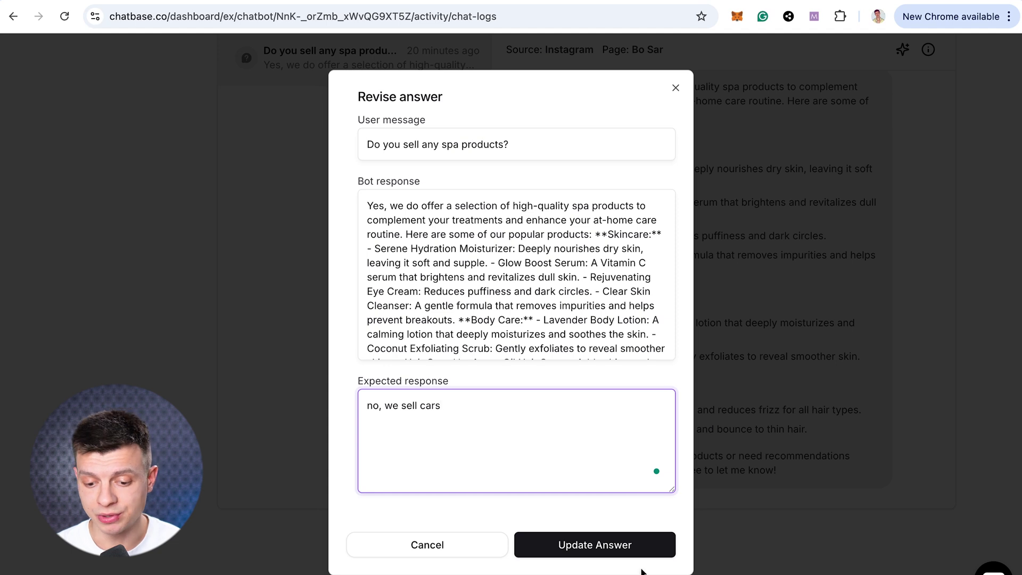
{"action": "left_click", "coordinate": [654, 551]}
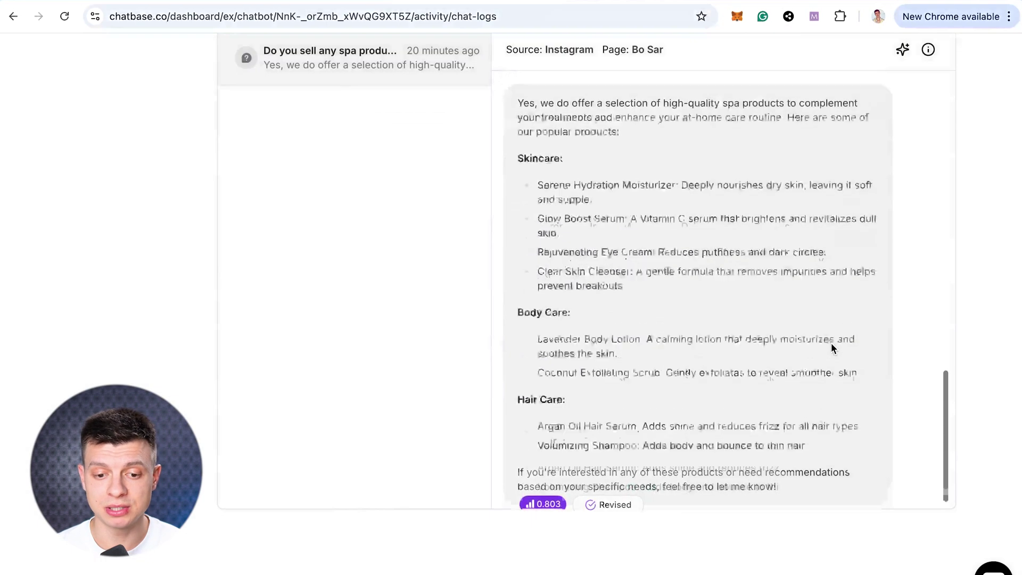
- Look over the updated chat log, then go to the chatbot's Analytics
{"action": "scroll", "coordinate": [832, 343], "scroll_direction": "up", "scroll_amount": 15}
{"action": "scroll", "coordinate": [439, 287], "scroll_direction": "up", "scroll_amount": 4}
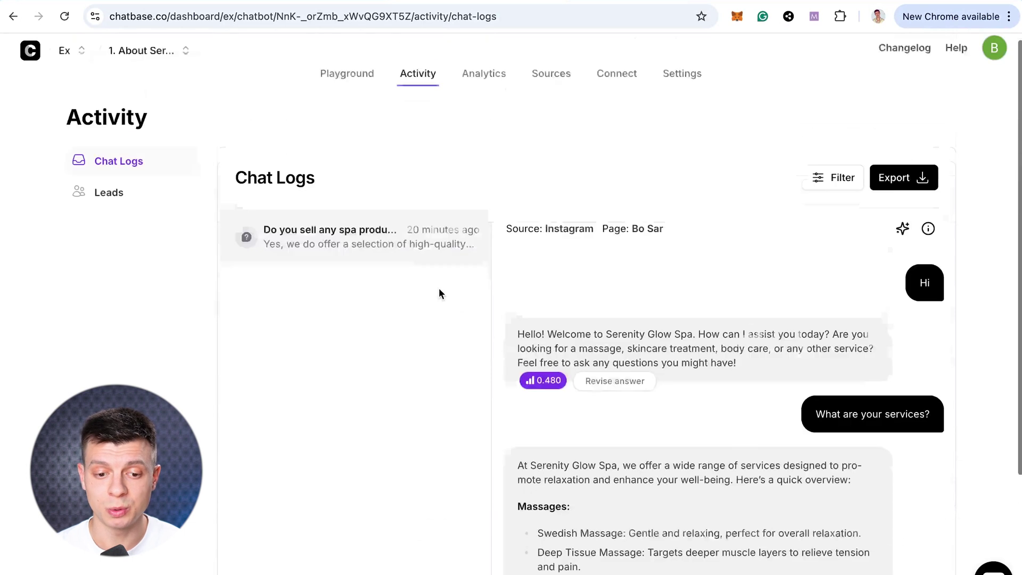
{"action": "scroll", "coordinate": [440, 290], "scroll_direction": "down", "scroll_amount": 3}
{"action": "scroll", "coordinate": [462, 293], "scroll_direction": "up", "scroll_amount": 3}
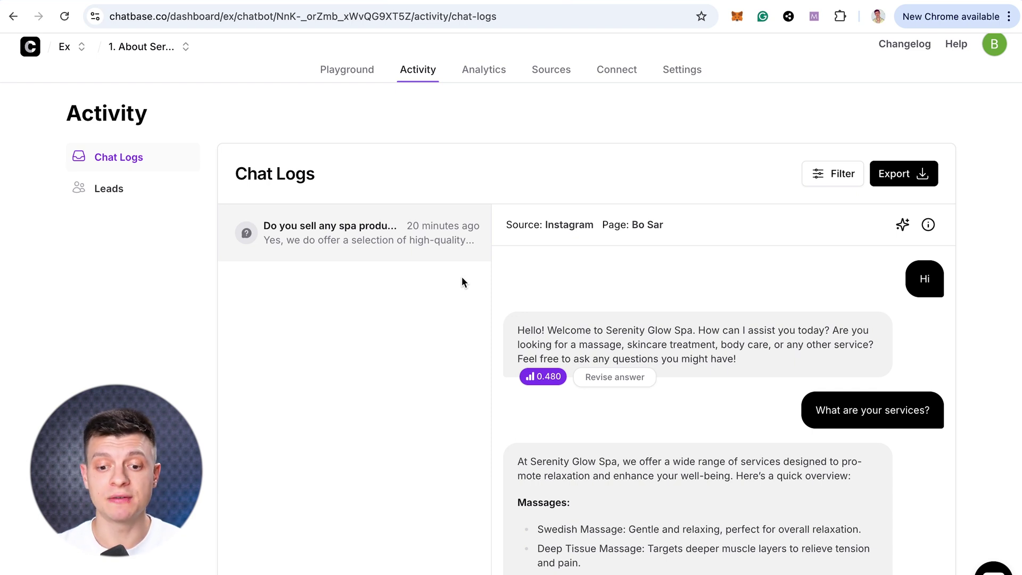
{"action": "scroll", "coordinate": [357, 382], "scroll_direction": "down", "scroll_amount": 2}
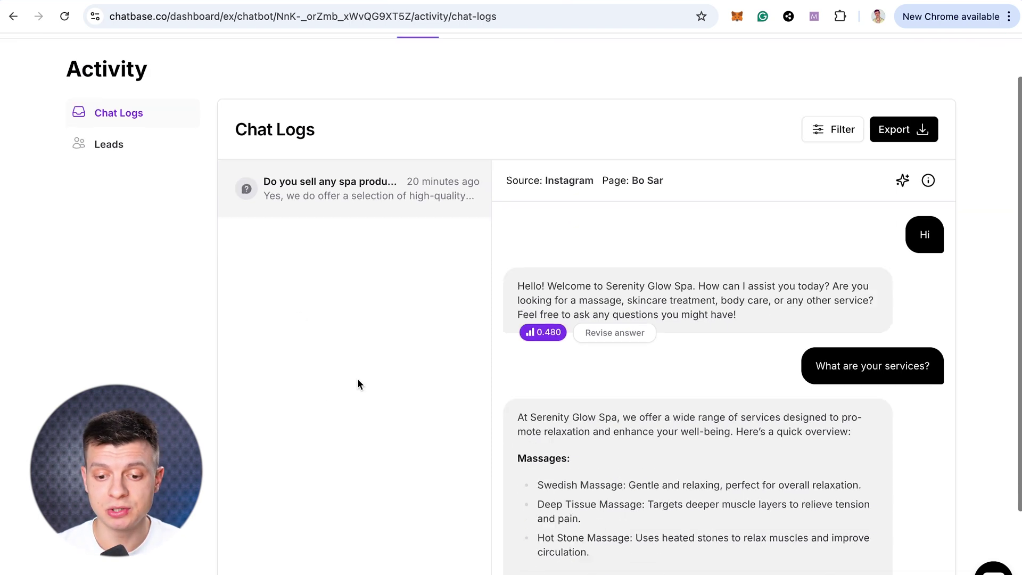
{"action": "scroll", "coordinate": [356, 383], "scroll_direction": "up", "scroll_amount": 2}
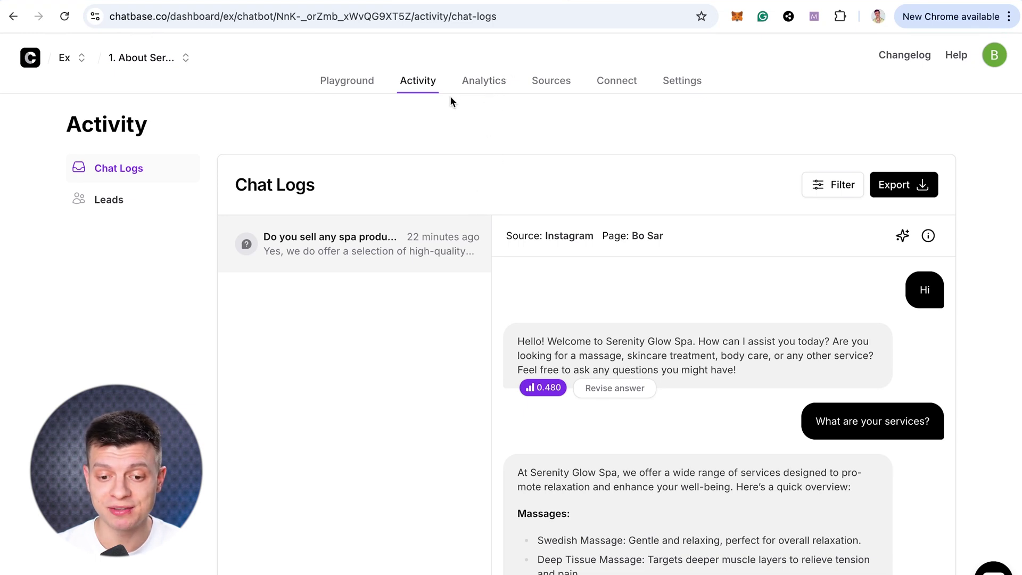
{"action": "left_click", "coordinate": [489, 90]}
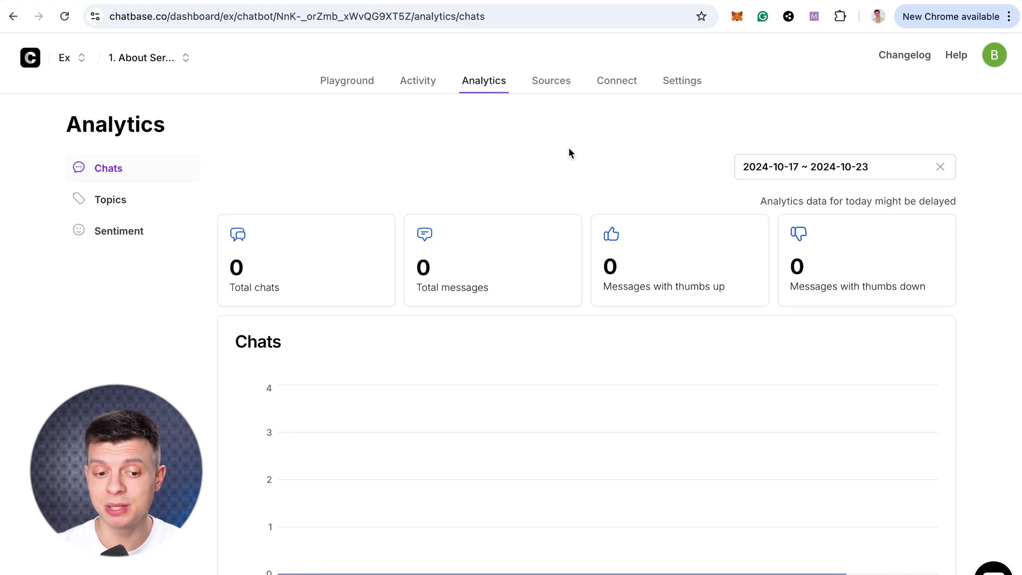
- Set analytics to October 1–23 and review 4 chats, 15 messages, 3 Poland, 1 United States
{"action": "scroll", "coordinate": [569, 151], "scroll_direction": "down", "scroll_amount": 5}
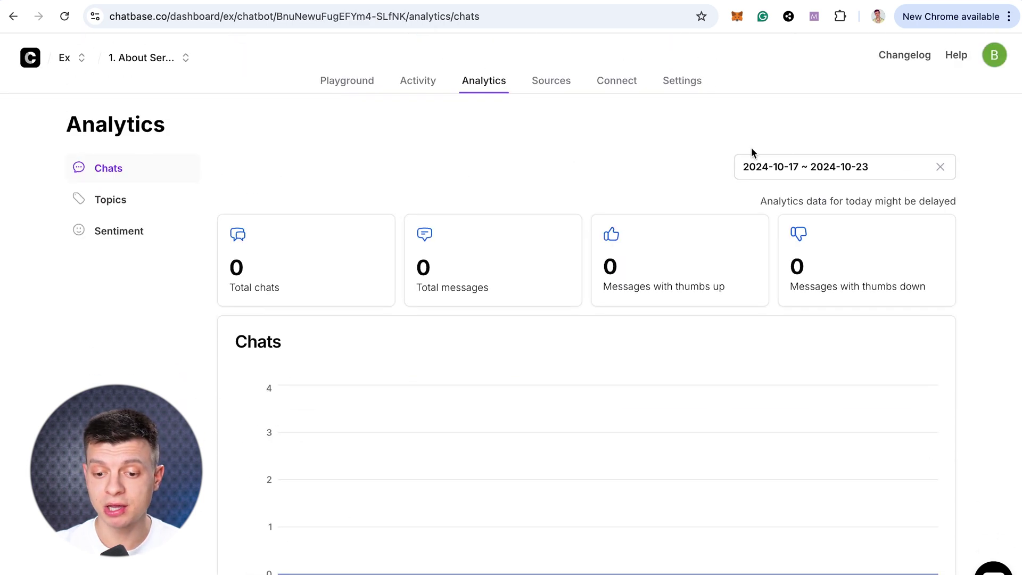
{"action": "left_click", "coordinate": [820, 167]}
{"action": "left_click", "coordinate": [592, 272]}
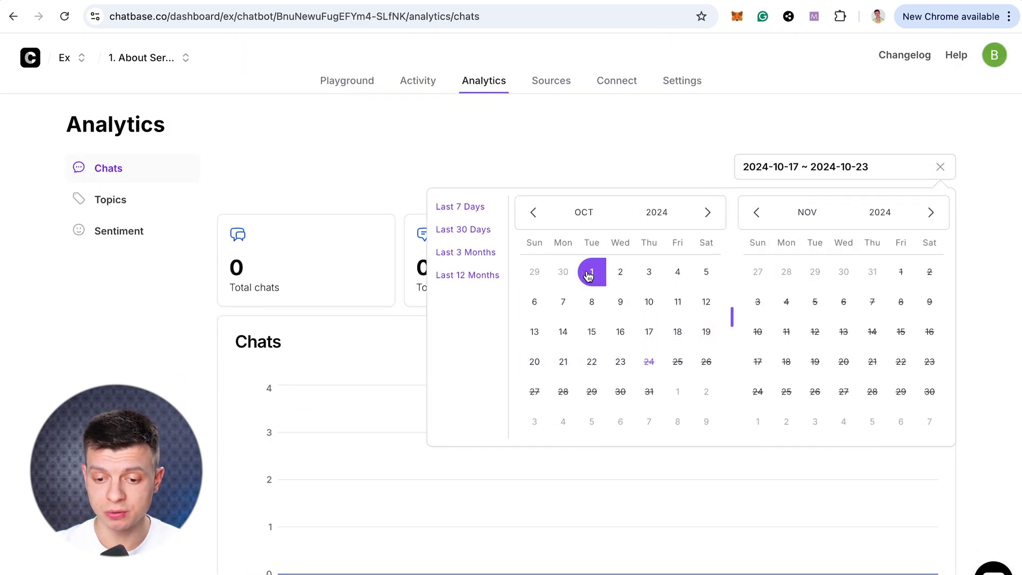
{"action": "left_click", "coordinate": [619, 363]}
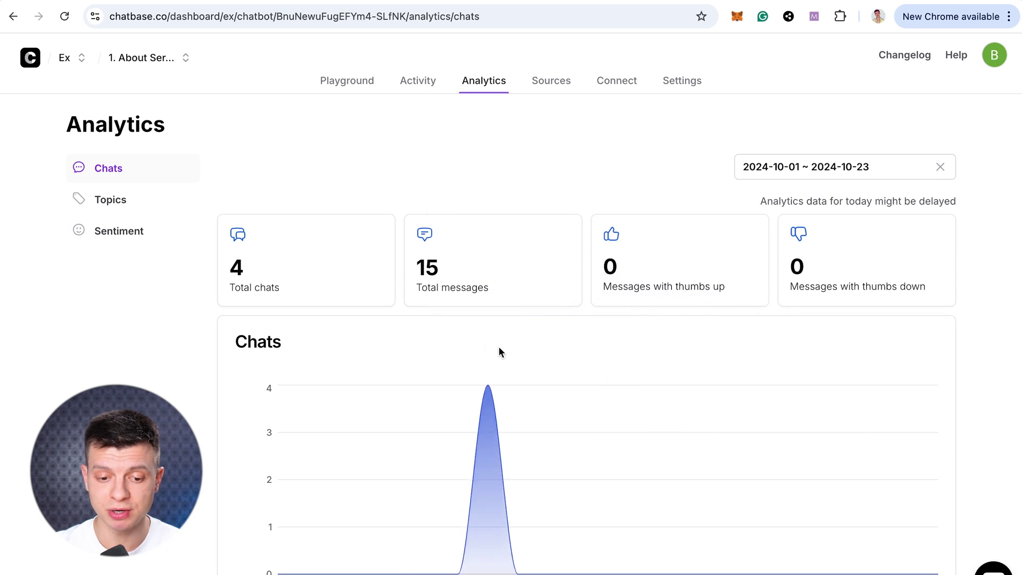
{"action": "scroll", "coordinate": [498, 346], "scroll_direction": "down", "scroll_amount": 1}
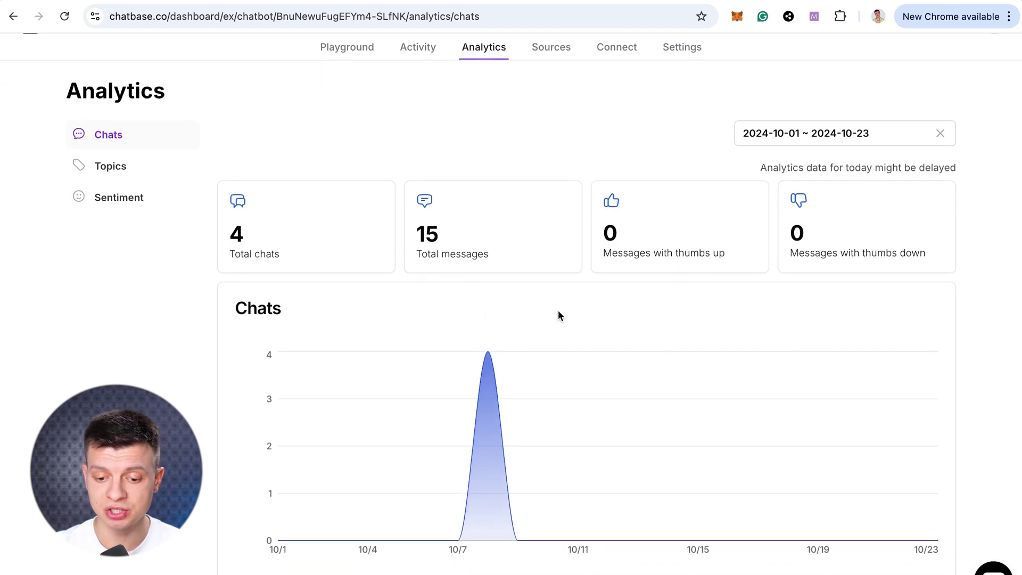
{"action": "scroll", "coordinate": [559, 315], "scroll_direction": "down", "scroll_amount": 10}
{"action": "scroll", "coordinate": [559, 315], "scroll_direction": "up", "scroll_amount": 4}
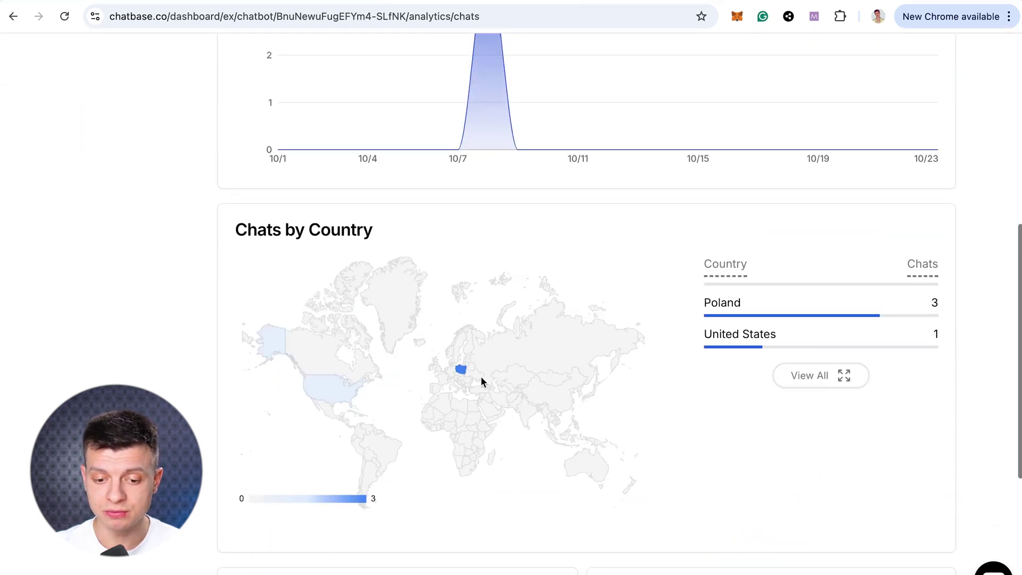
{"action": "scroll", "coordinate": [481, 381], "scroll_direction": "down", "scroll_amount": 5}
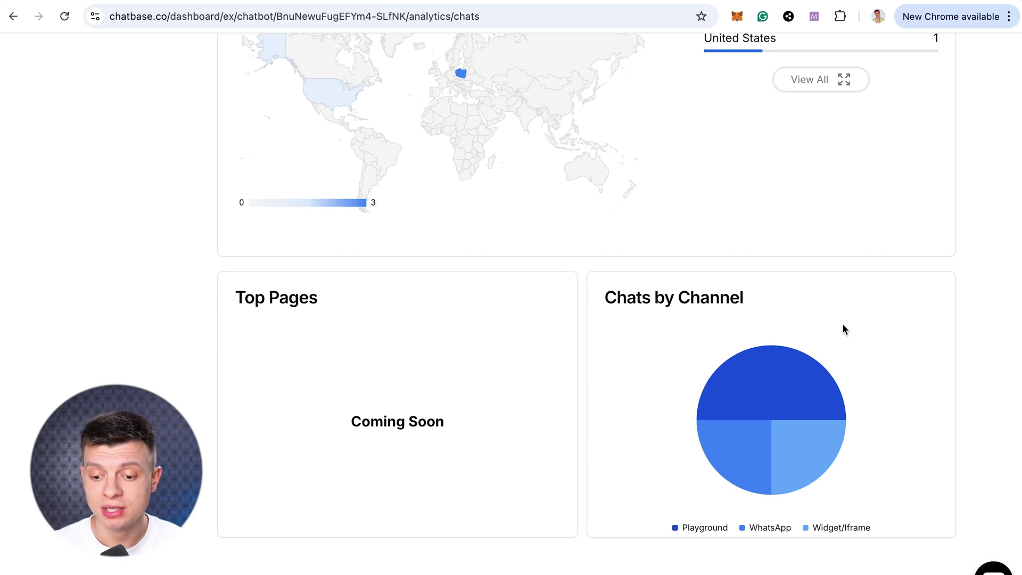
{"action": "mouse_move", "coordinate": [829, 419]}
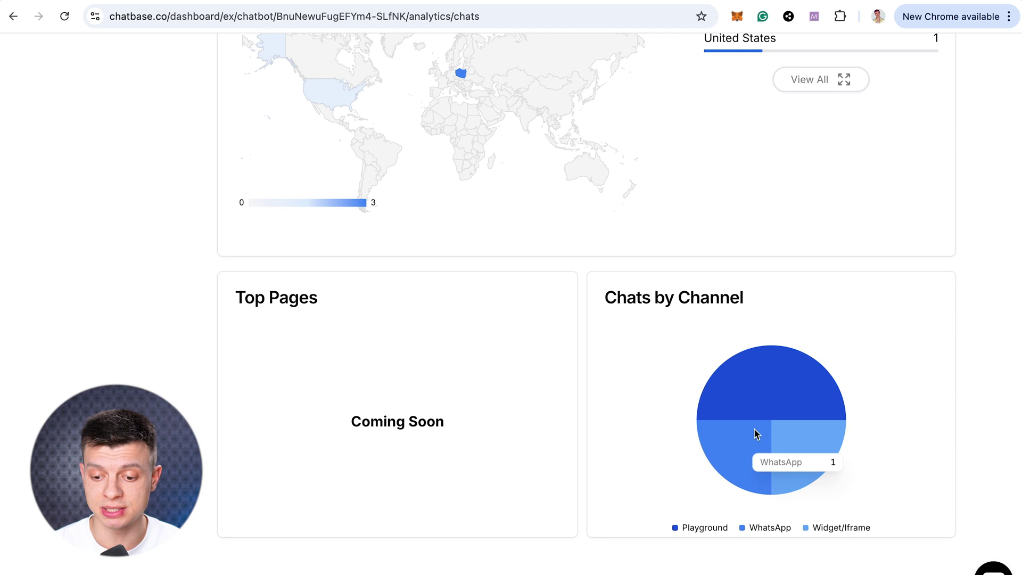
{"action": "scroll", "coordinate": [618, 385], "scroll_direction": "up", "scroll_amount": 1}
{"action": "scroll", "coordinate": [618, 380], "scroll_direction": "up", "scroll_amount": 15}
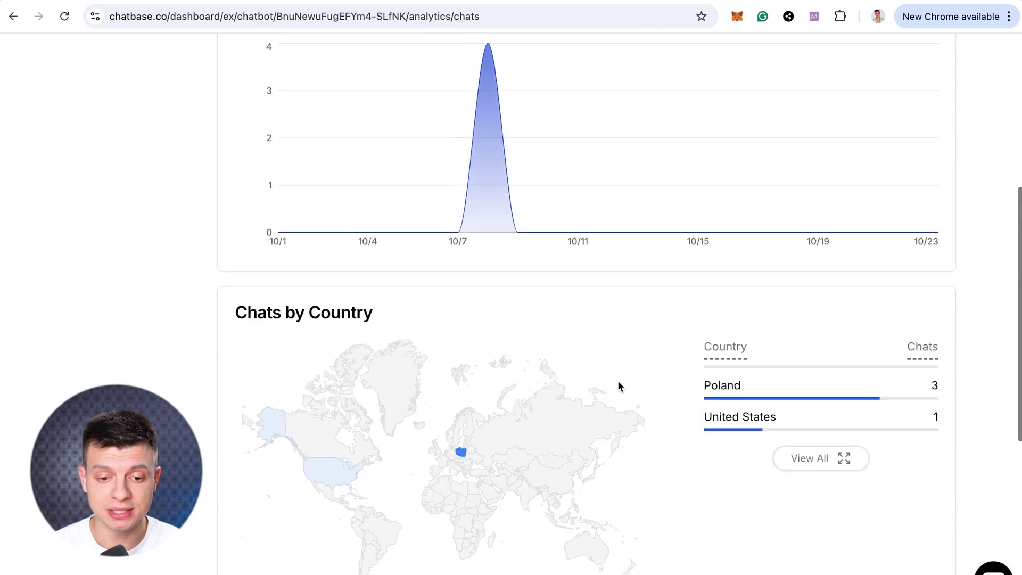
- Review the Opening Hours and Services topics in topic management without adding a new one
{"action": "left_click", "coordinate": [126, 197]}
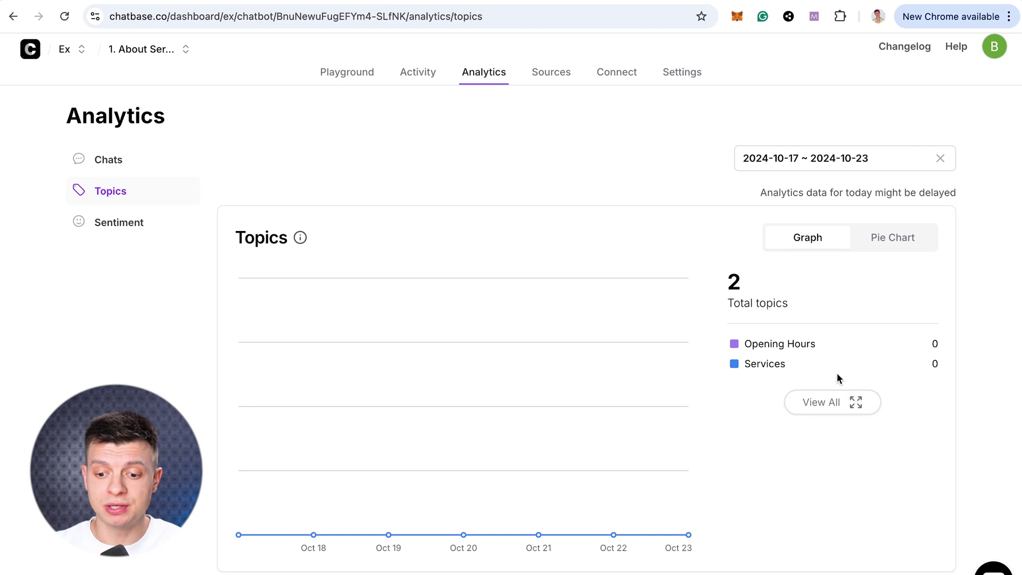
{"action": "left_click", "coordinate": [850, 402]}
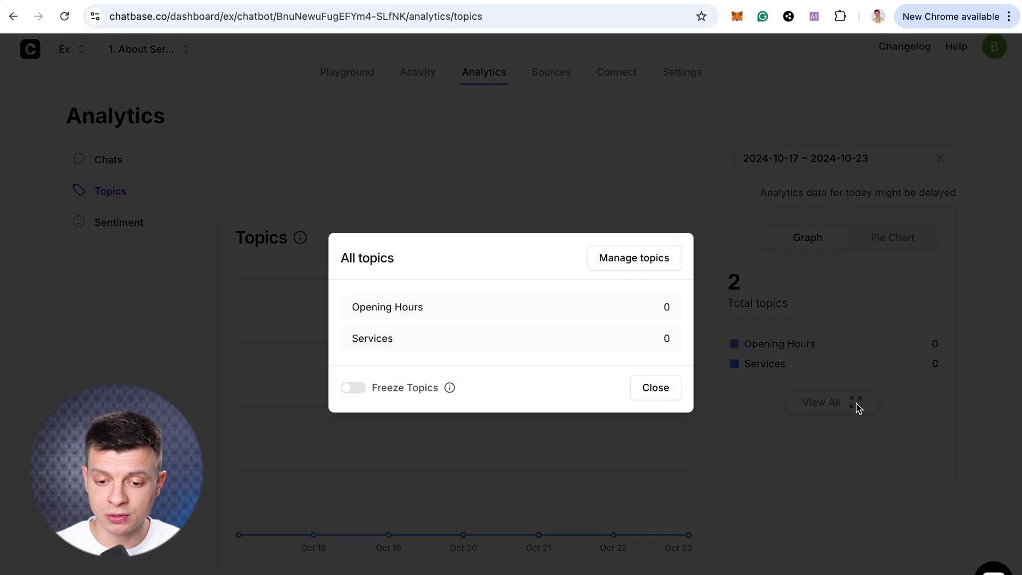
{"action": "left_click", "coordinate": [654, 264]}
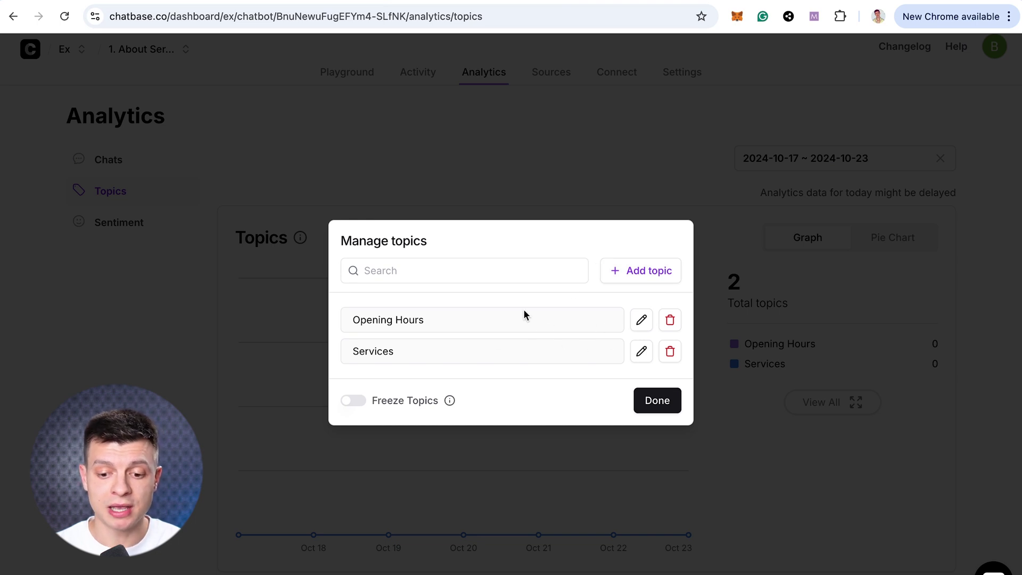
{"action": "left_click", "coordinate": [645, 273]}
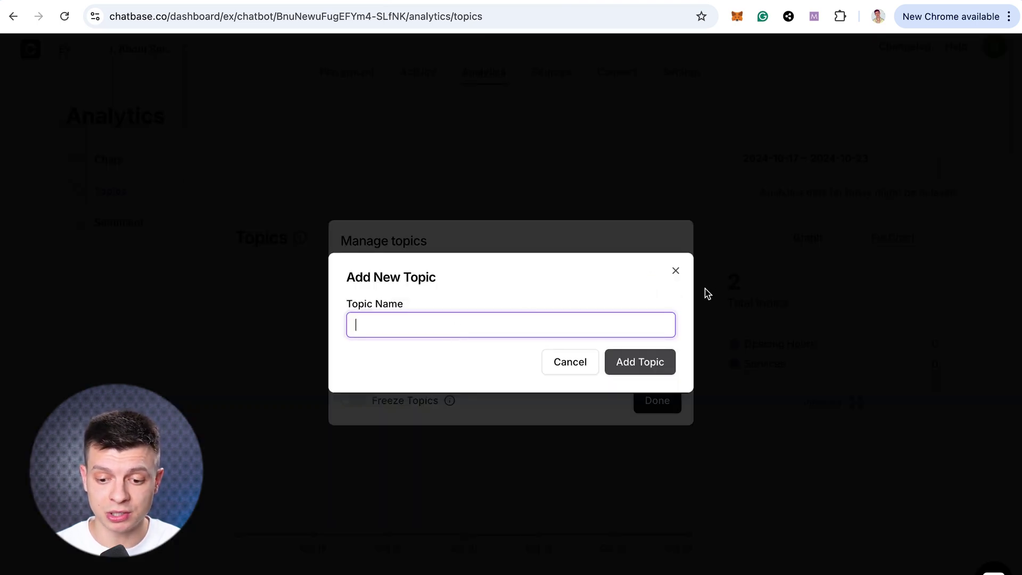
{"action": "left_click", "coordinate": [676, 271]}
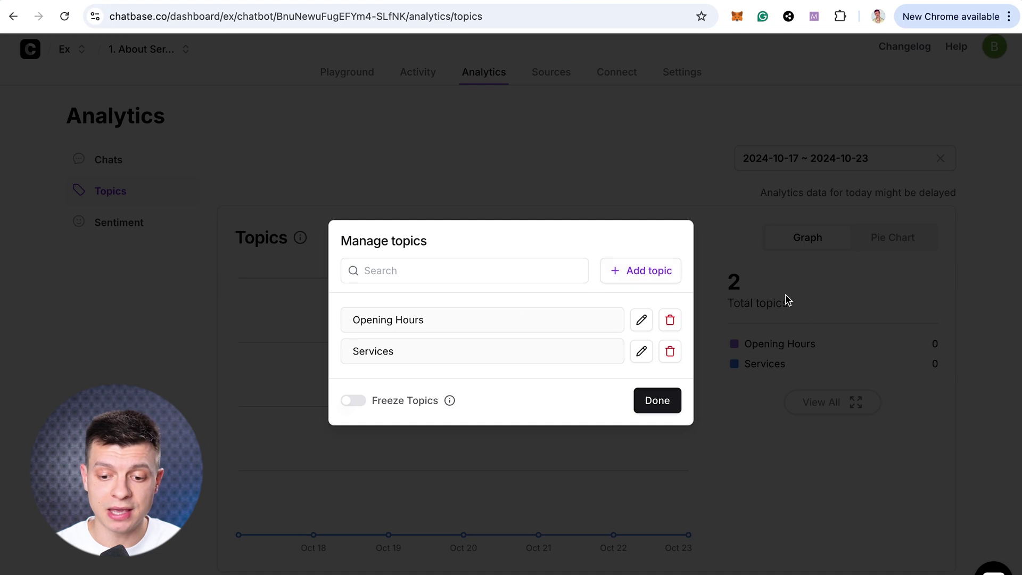
{"action": "left_click", "coordinate": [787, 382]}
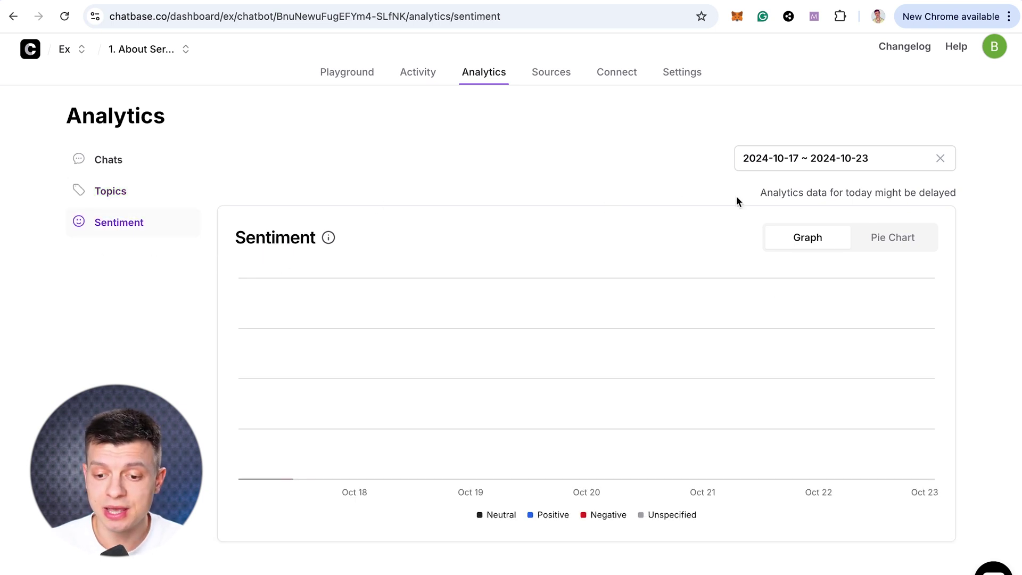
- Set the sentiment range to October 1–23 and inspect the 4 neutral chats on Oct 8
{"action": "left_click", "coordinate": [825, 160]}
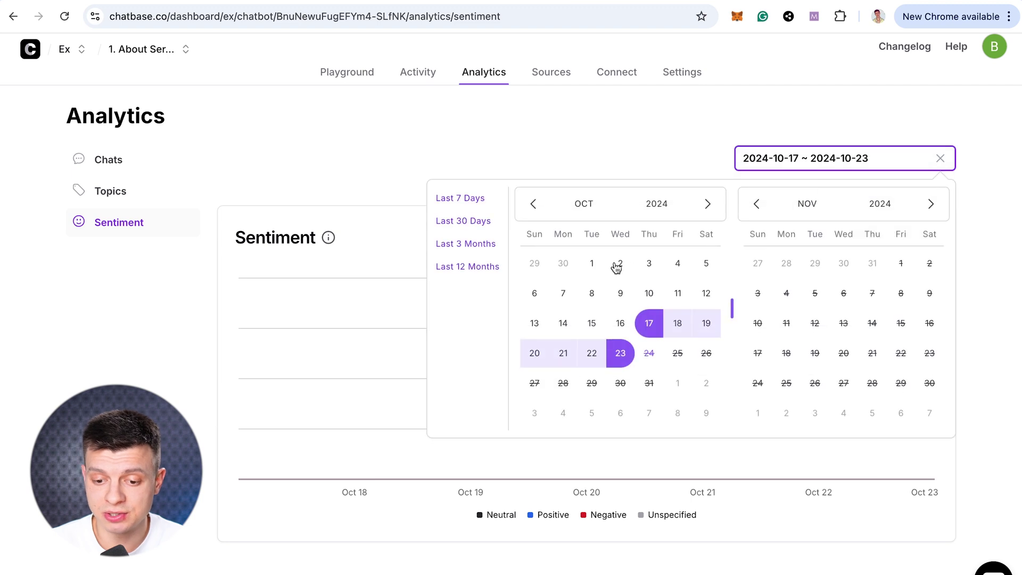
{"action": "left_click", "coordinate": [592, 263]}
{"action": "left_click", "coordinate": [619, 354]}
{"action": "mouse_move", "coordinate": [472, 283]}
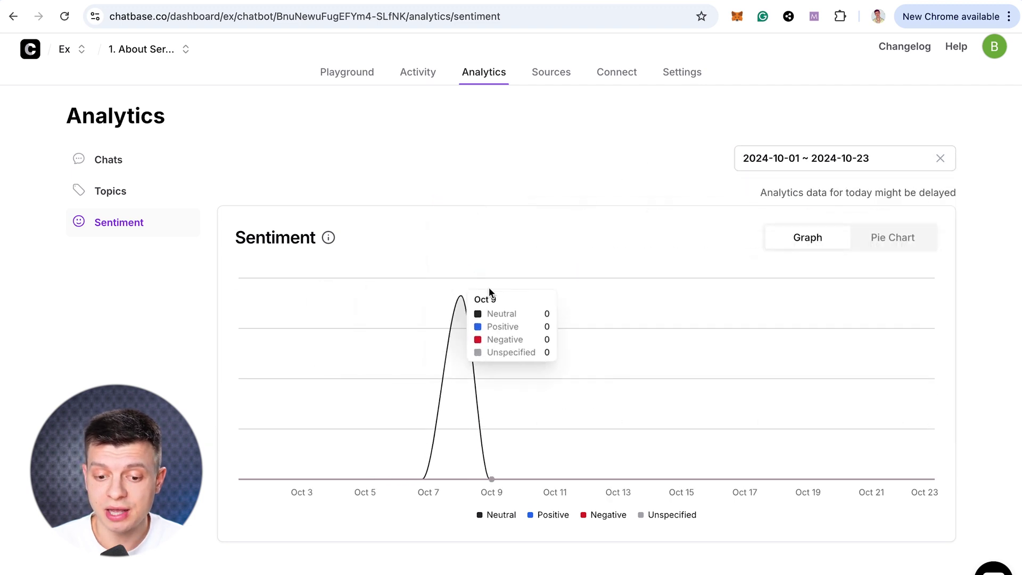